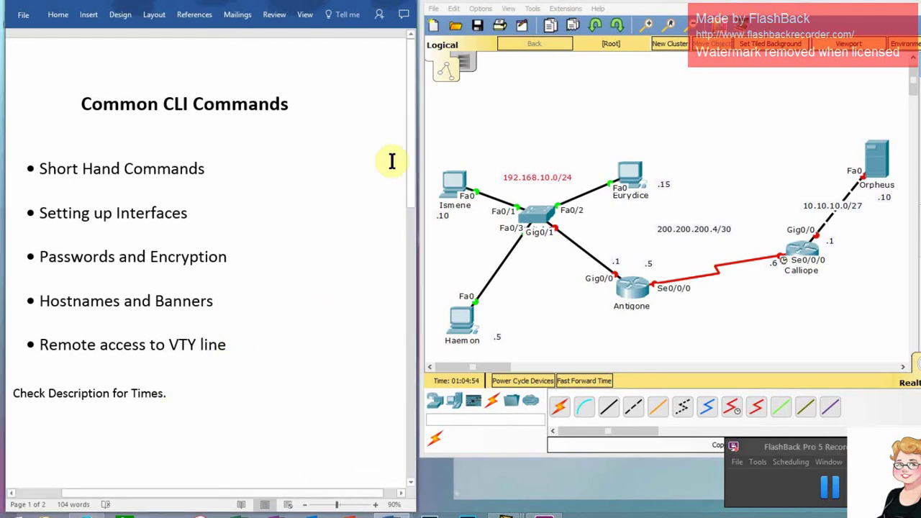
Scroll the Word document to page 2's list of IOS commands and their shorthand forms.
{"action": "left_click_drag", "start_coordinate": [413, 103], "coordinate": [411, 350]}
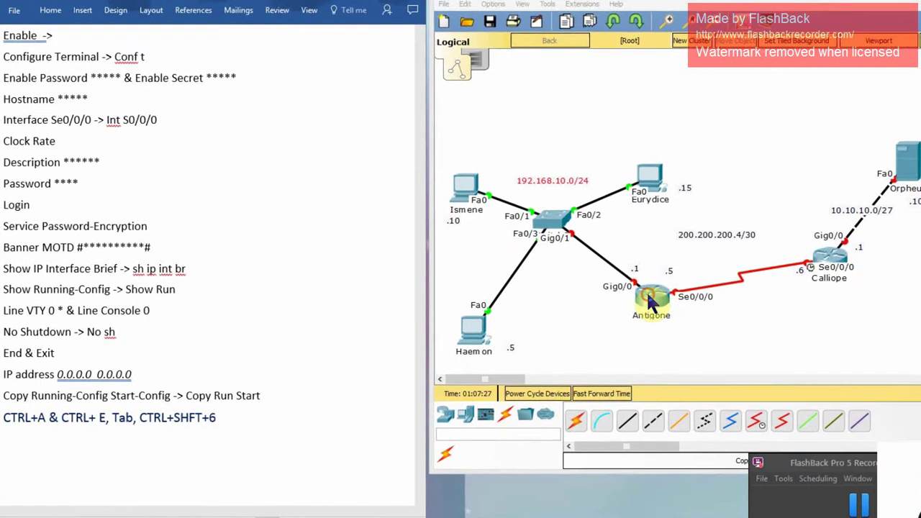
Open Antigone's CLI, decline the initial setup dialog, and enter global configuration mode.
{"action": "left_click", "coordinate": [632, 292]}
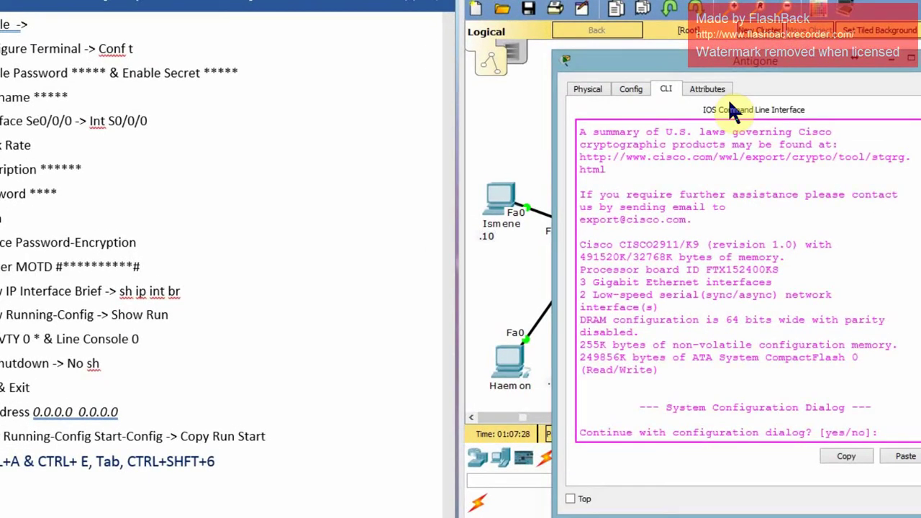
{"action": "left_click_drag", "start_coordinate": [757, 68], "coordinate": [283, 30]}
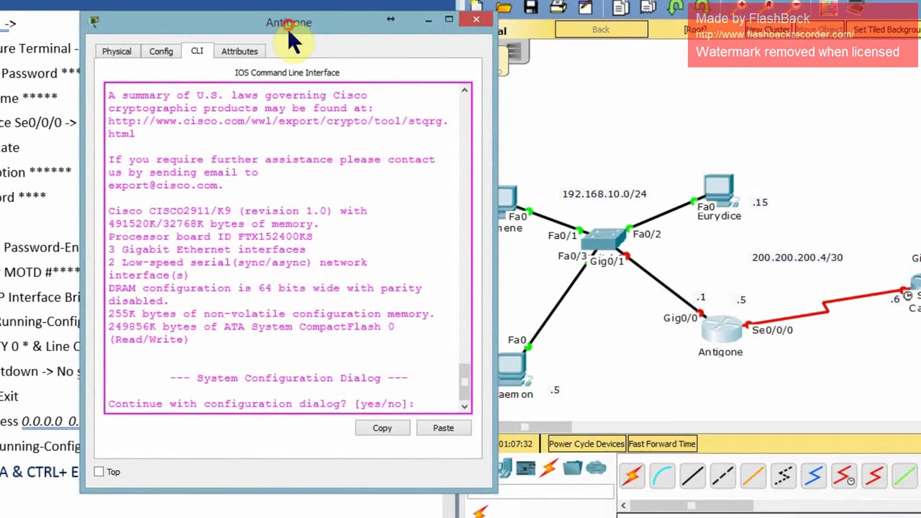
{"action": "type", "text": "no"}
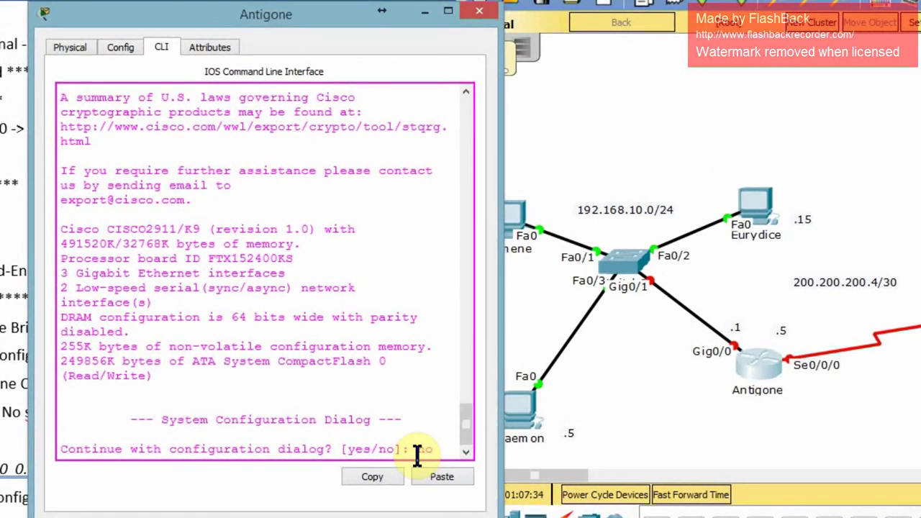
{"action": "key", "text": "Return"}
{"action": "key", "text": "Return"}
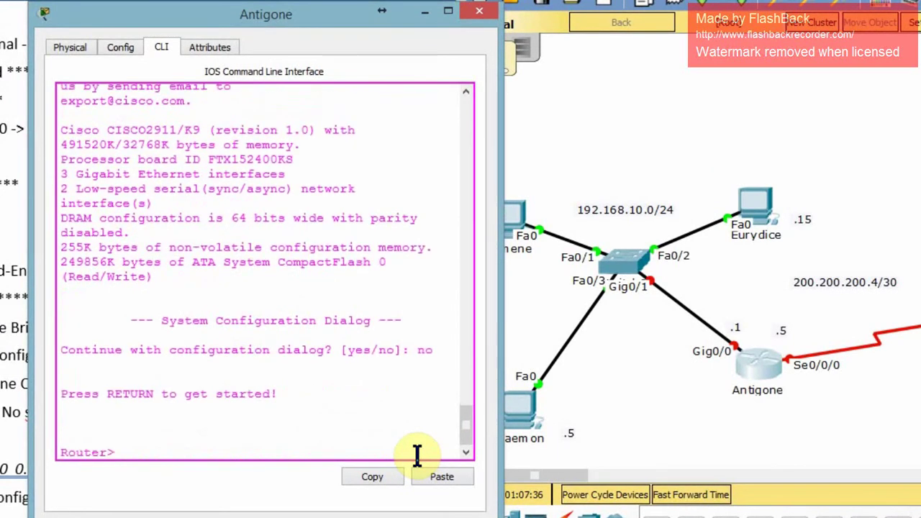
{"action": "type", "text": "enable"}
{"action": "key", "text": "Return"}
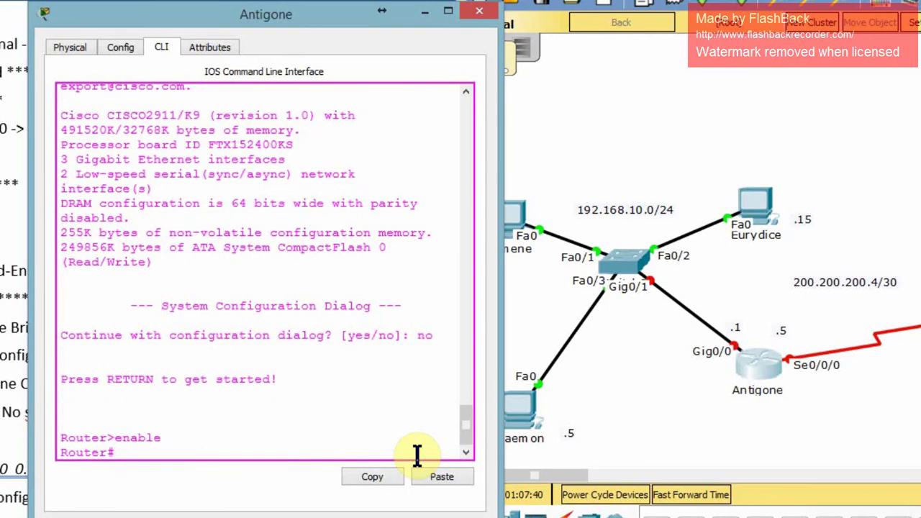
{"action": "type", "text": "config t"}
{"action": "key", "text": "Return"}
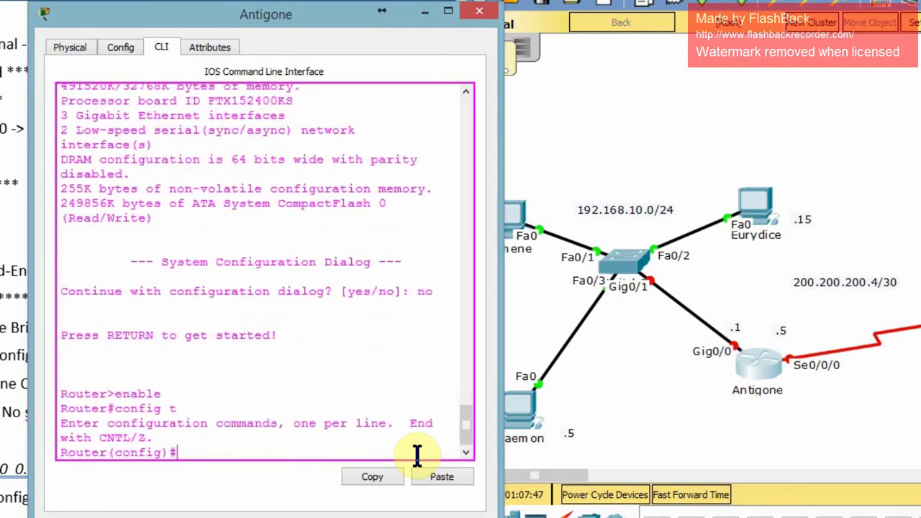
Give Gig0/0 the address 192.168.10.1 255.255.255.0 and enable it with no shut.
{"action": "type", "text": "int g0/0"}
{"action": "key", "text": "Return"}
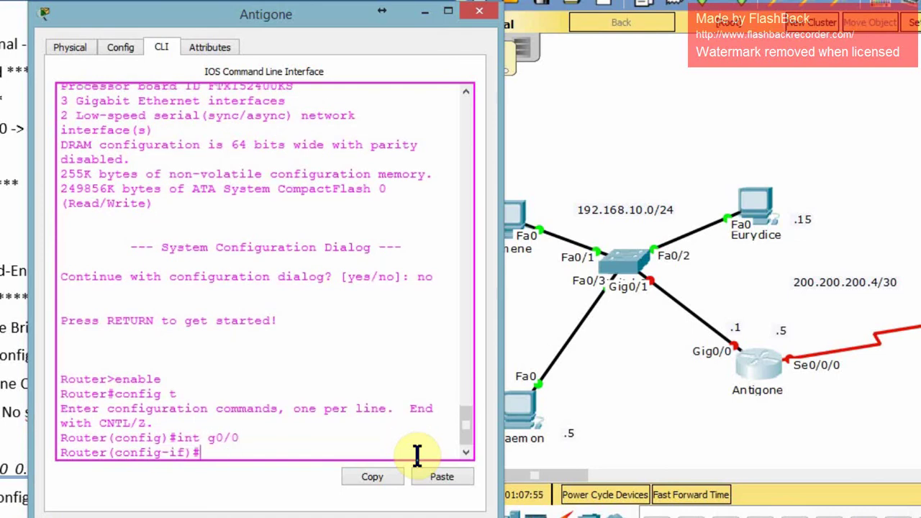
{"action": "type", "text": "ip add 19"}
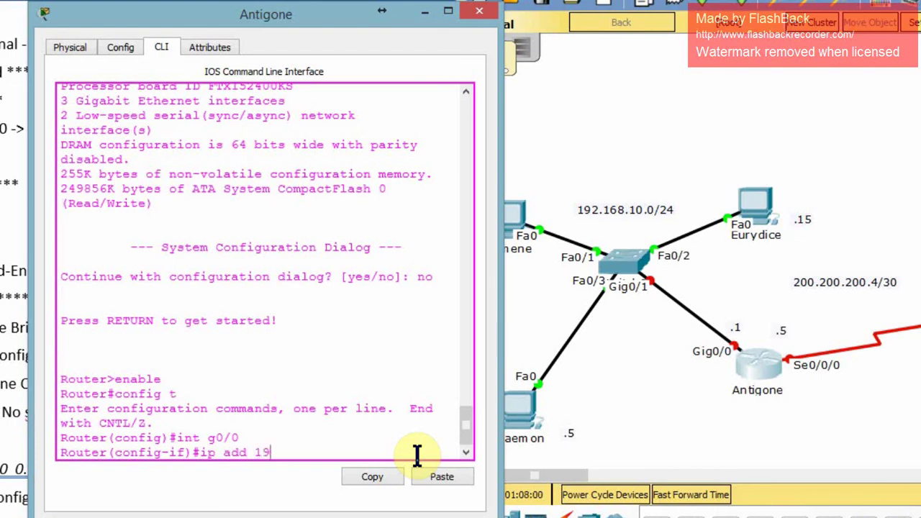
{"action": "type", "text": "2.168.10.1 255"}
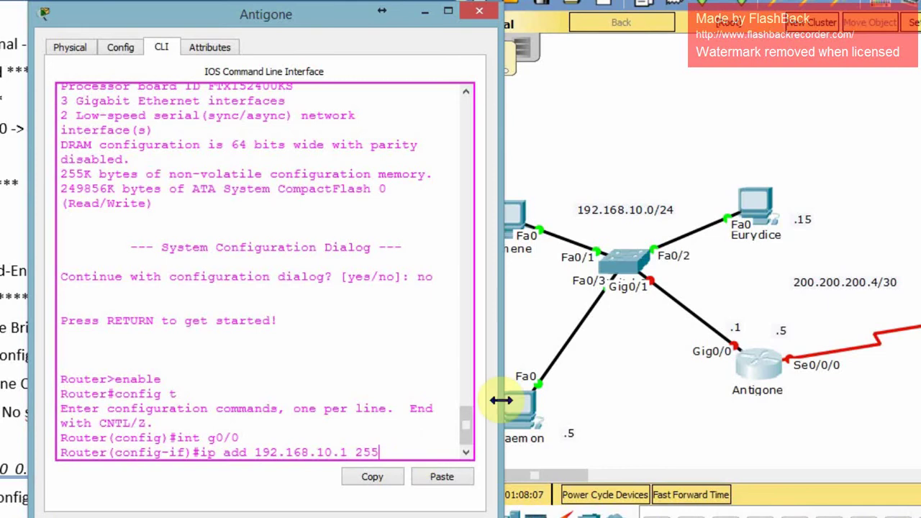
{"action": "left_click_drag", "start_coordinate": [502, 401], "coordinate": [592, 399]}
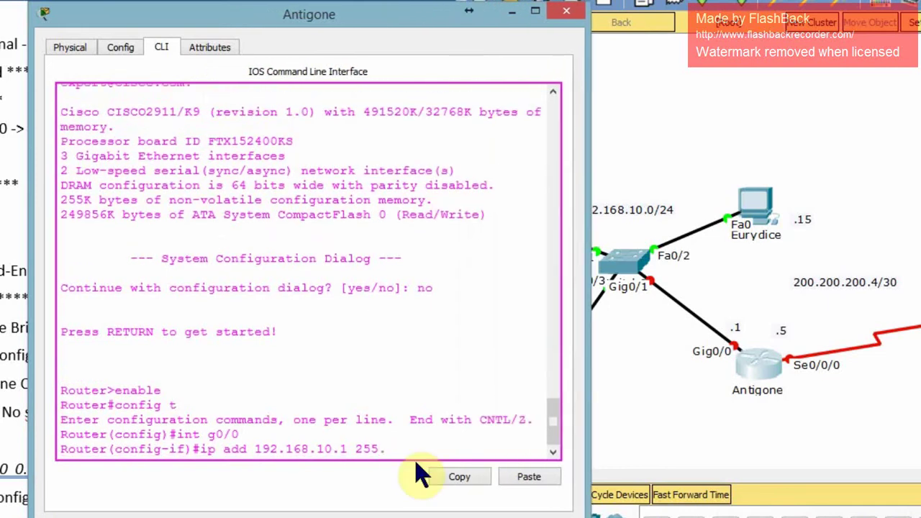
{"action": "type", "text": ".255.255.0"}
{"action": "key", "text": "Return"}
{"action": "type", "text": "no sh"}
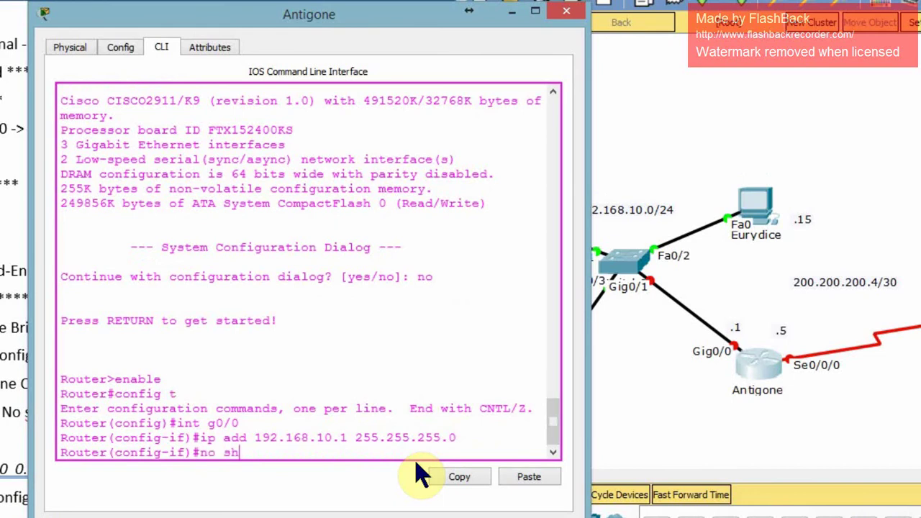
{"action": "type", "text": "ut"}
{"action": "key", "text": "Return"}
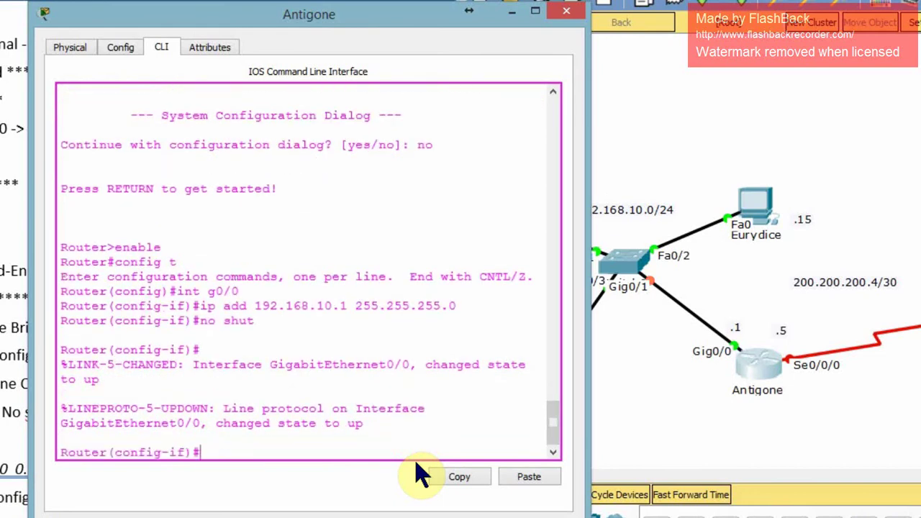
On Serial0/0/0, edit the recalled address line to 200.200.200.5 255.255.255.252, then no shut.
{"action": "type", "text": "in s0/0/0"}
{"action": "key", "text": "Return"}
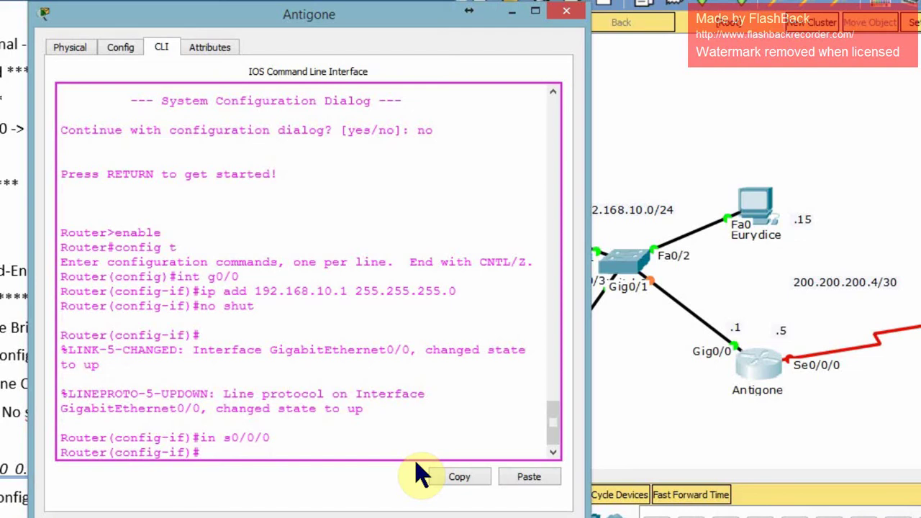
{"action": "key", "text": "Up"}
{"action": "key", "text": "Up"}
{"action": "key", "text": "Up"}
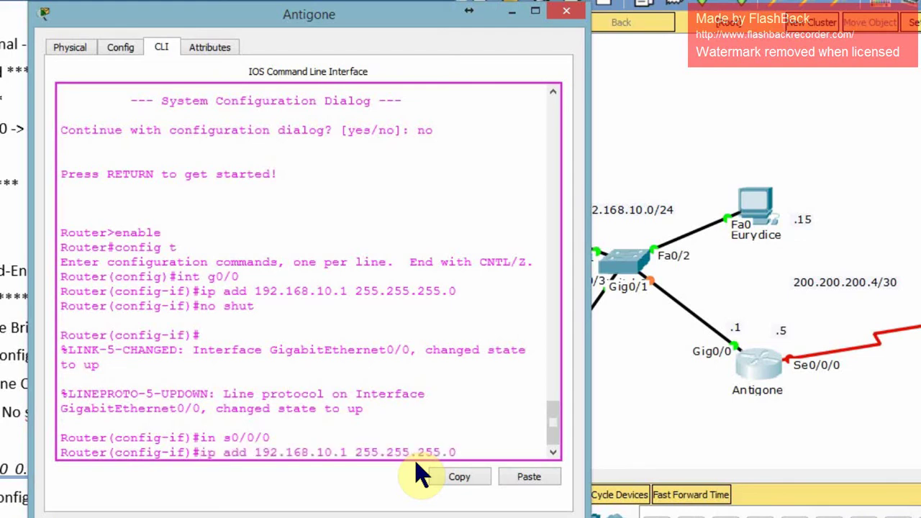
{"action": "key", "text": "BackSpace"}
{"action": "type", "text": "252"}
{"action": "key", "text": "Left"}
{"action": "key", "text": "Left"}
{"action": "key", "text": "BackSpace"}
{"action": "key", "text": "BackSpace"}
{"action": "key", "text": "BackSpace"}
{"action": "key", "text": "BackSpace"}
{"action": "key", "text": "BackSpace"}
{"action": "key", "text": "BackSpace"}
{"action": "key", "text": "BackSpace"}
{"action": "key", "text": "BackSpace"}
{"action": "key", "text": "BackSpace"}
{"action": "key", "text": "BackSpace"}
{"action": "key", "text": "BackSpace"}
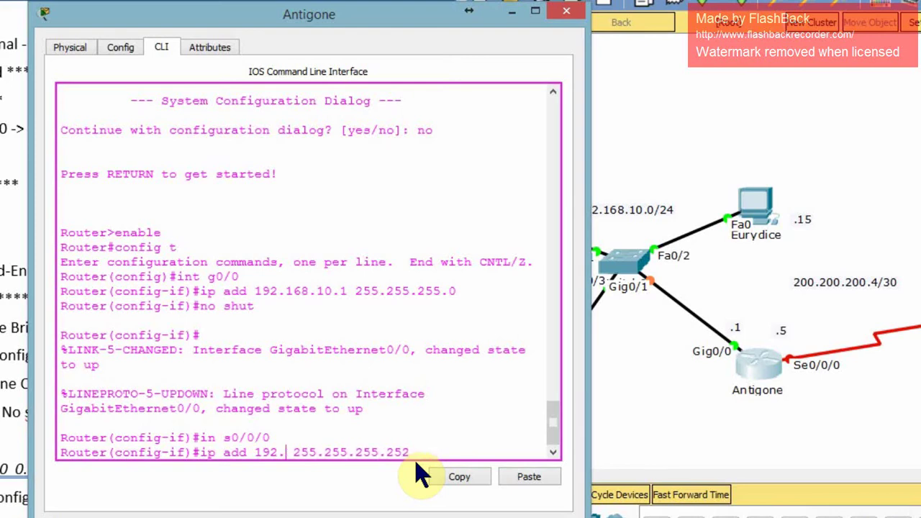
{"action": "key", "text": "BackSpace"}
{"action": "type", "text": "200.200.200."}
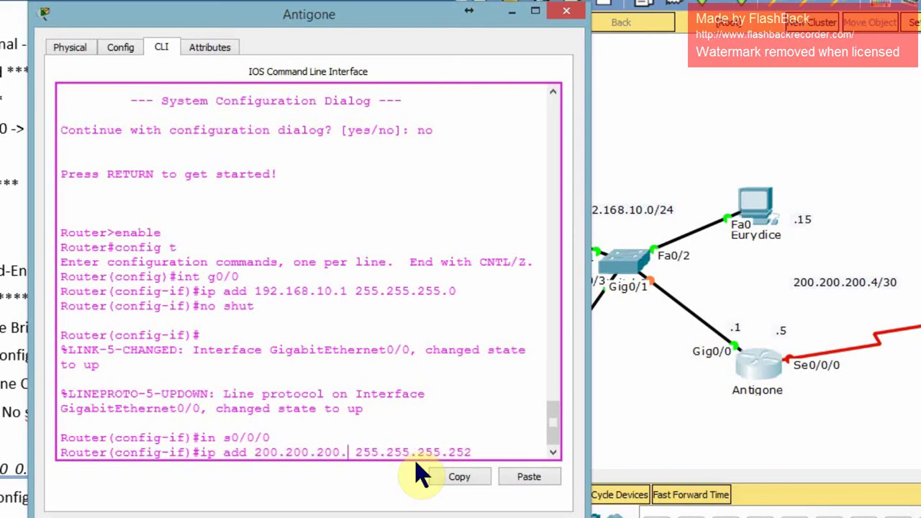
{"action": "type", "text": "5"}
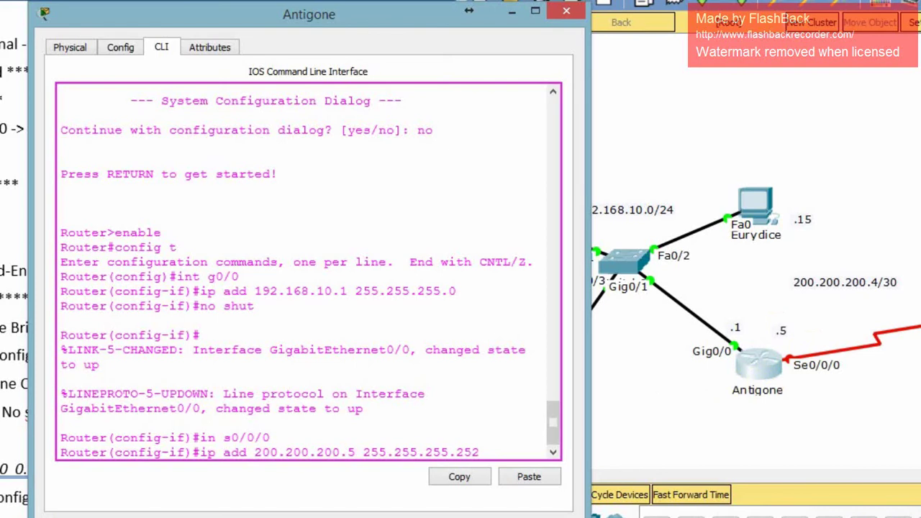
{"action": "left_click", "coordinate": [489, 452]}
{"action": "key", "text": "Return"}
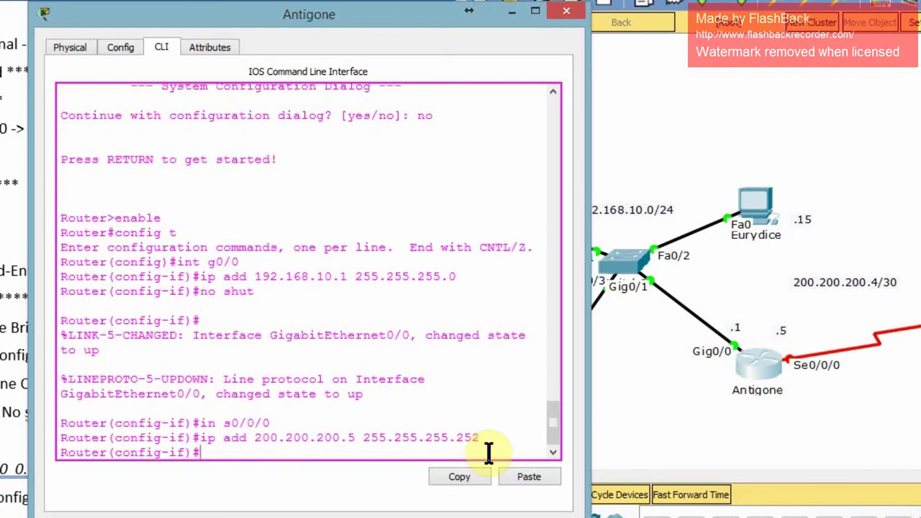
{"action": "type", "text": "no shut"}
{"action": "key", "text": "Return"}
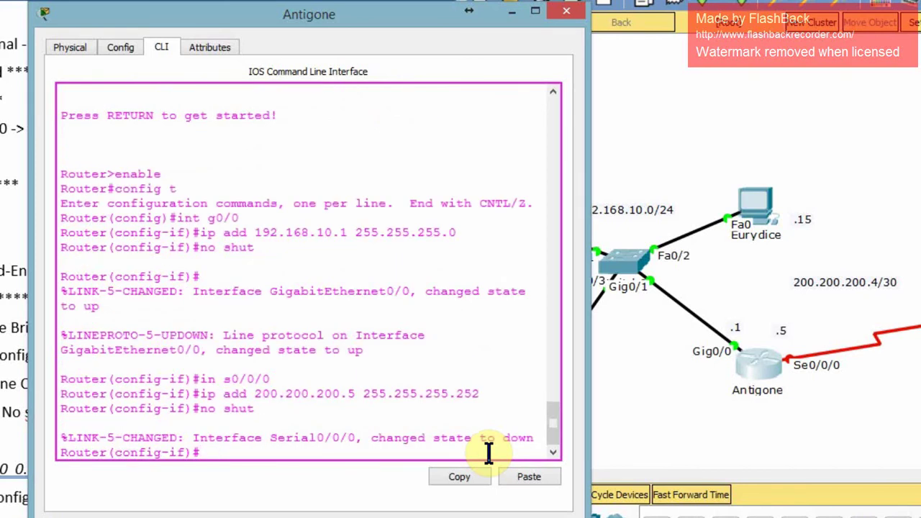
Describe Serial0/0/0 as 'Link to Calliope' and Gig0/0 as 'Link to Network 192.168.10.0'.
{"action": "type", "text": "Description "}
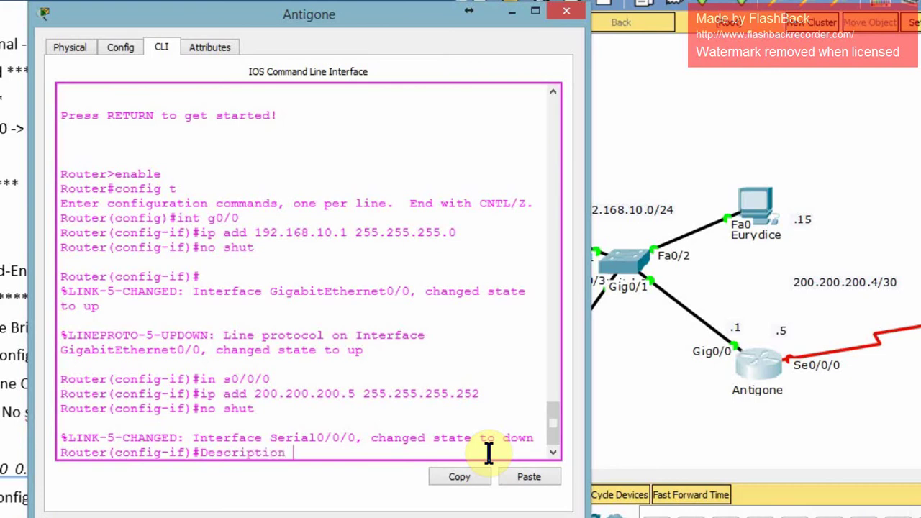
{"action": "type", "text": "Link to Calli"}
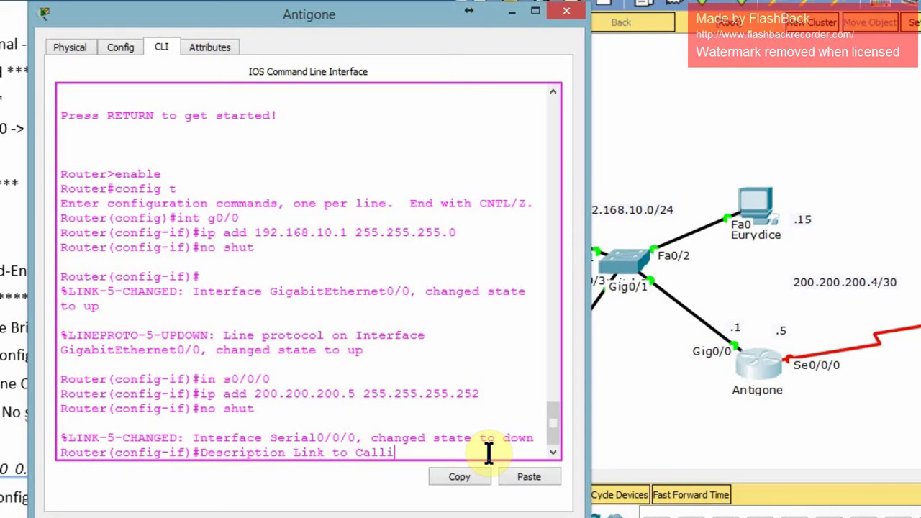
{"action": "type", "text": "ope"}
{"action": "key", "text": "Return"}
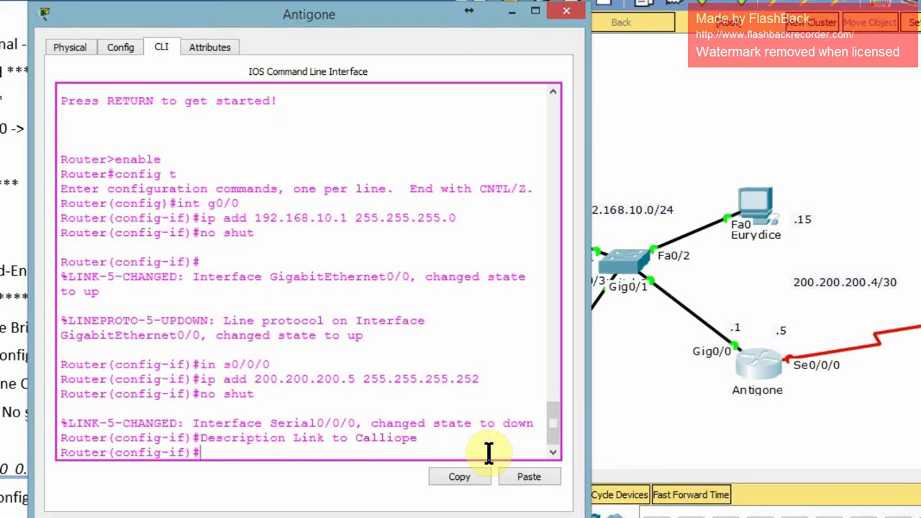
{"action": "key", "text": "Up"}
{"action": "key", "text": "Up"}
{"action": "key", "text": "Up"}
{"action": "key", "text": "Up"}
{"action": "key", "text": "BackSpace"}
{"action": "key", "text": "BackSpace"}
{"action": "key", "text": "BackSpace"}
{"action": "key", "text": "BackSpace"}
{"action": "key", "text": "BackSpace"}
{"action": "key", "text": "BackSpace"}
{"action": "key", "text": "BackSpace"}
{"action": "type", "text": "g0/0"}
{"action": "key", "text": "Return"}
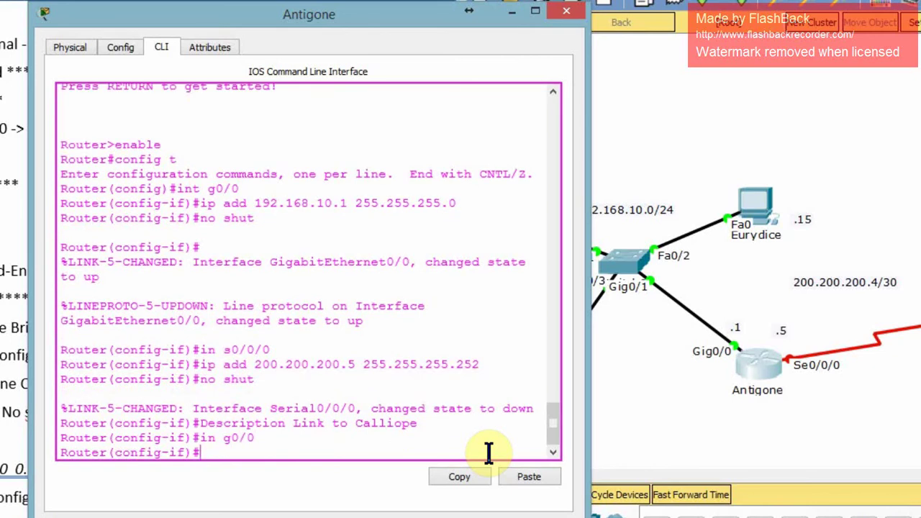
{"action": "key", "text": "Up"}
{"action": "key", "text": "Up"}
{"action": "key", "text": "BackSpace"}
{"action": "key", "text": "BackSpace"}
{"action": "key", "text": "BackSpace"}
{"action": "key", "text": "BackSpace"}
{"action": "key", "text": "BackSpace"}
{"action": "key", "text": "BackSpace"}
{"action": "key", "text": "BackSpace"}
{"action": "key", "text": "BackSpace"}
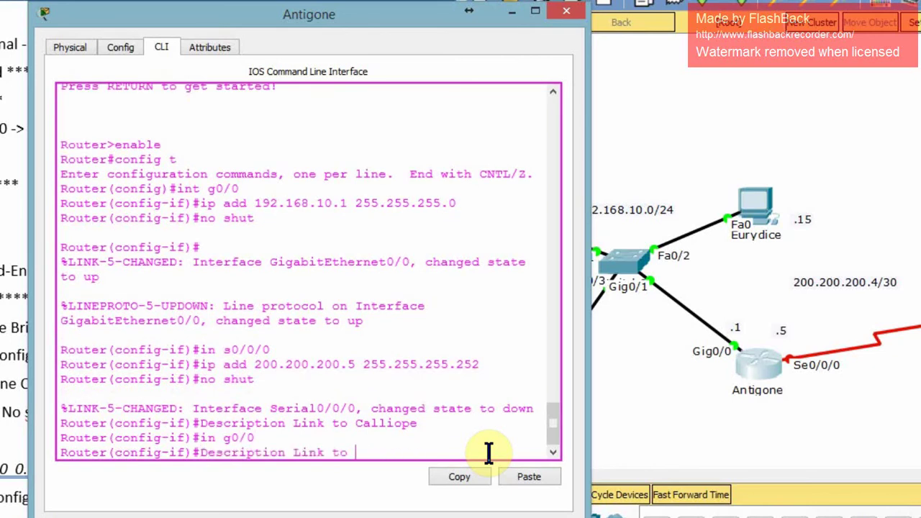
{"action": "type", "text": "Network 192.16"}
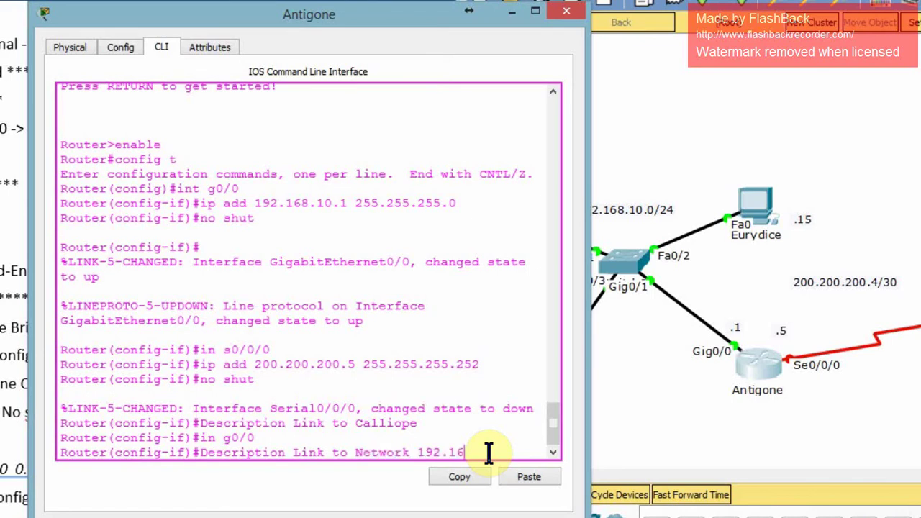
{"action": "type", "text": "8.10.0"}
{"action": "key", "text": "Return"}
Leave configuration mode with end and save the running config to startup.
{"action": "type", "text": "exit"}
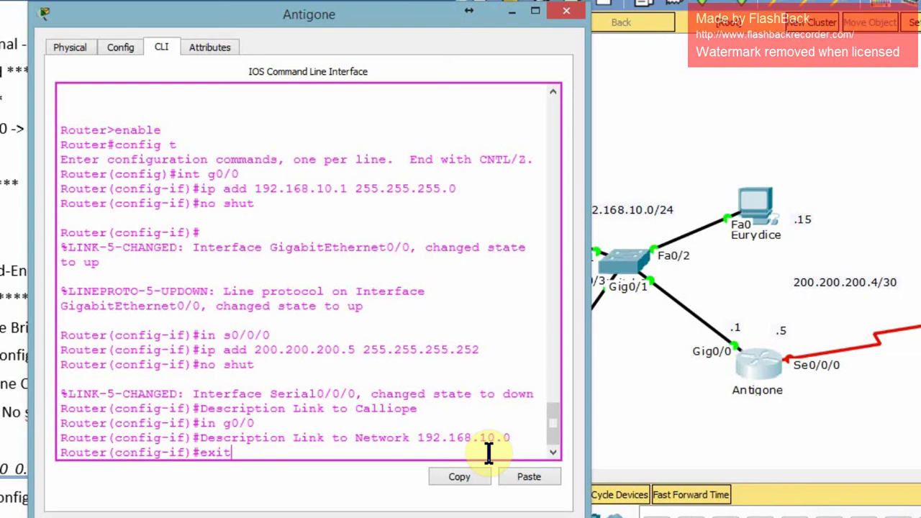
{"action": "key", "text": "BackSpace"}
{"action": "key", "text": "BackSpace"}
{"action": "key", "text": "BackSpace"}
{"action": "key", "text": "BackSpace"}
{"action": "type", "text": "end"}
{"action": "key", "text": "Return"}
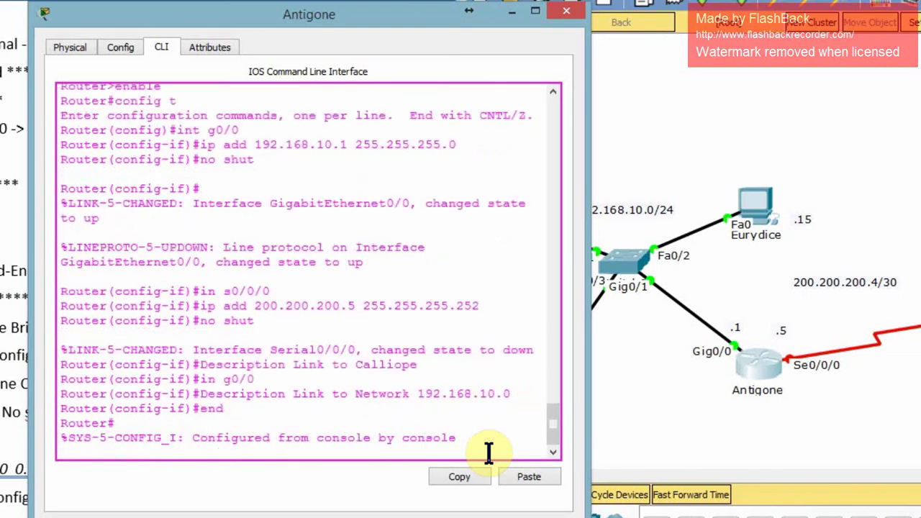
{"action": "type", "text": "copy run star"}
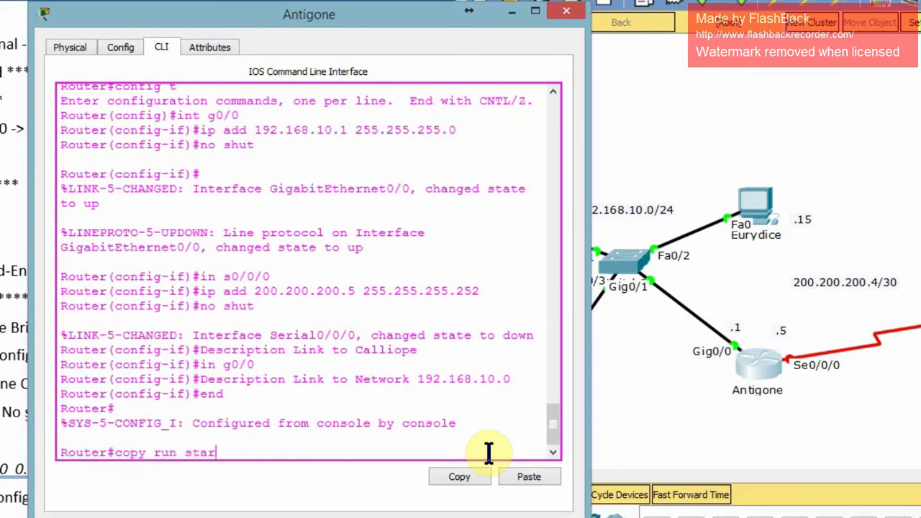
{"action": "type", "text": "t"}
{"action": "key", "text": "Return"}
{"action": "key", "text": "Return"}
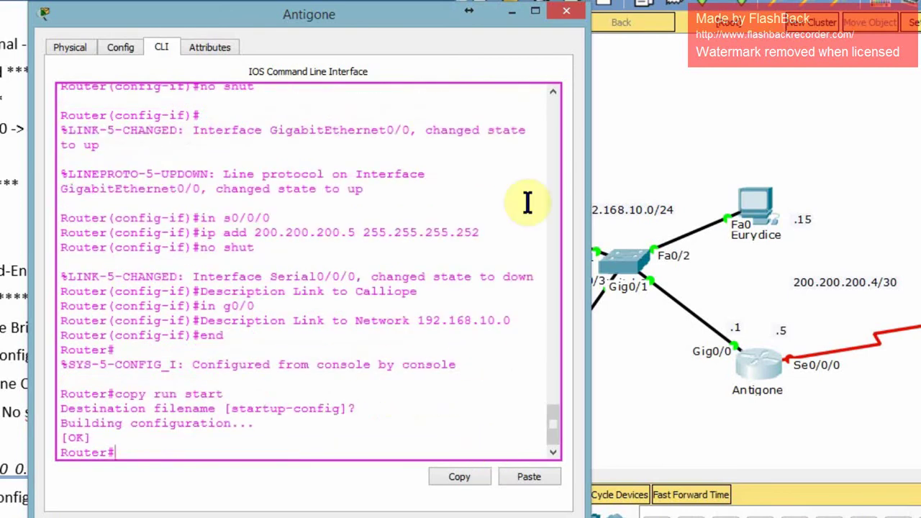
Open Calliope's CLI, decline the initial setup dialog, and enter global configuration mode.
{"action": "left_click", "coordinate": [900, 339]}
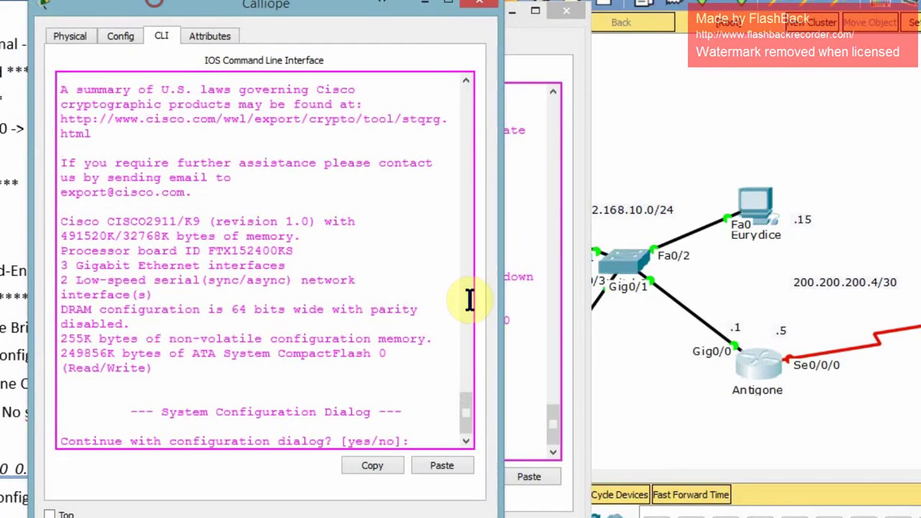
{"action": "left_click_drag", "start_coordinate": [499, 300], "coordinate": [641, 298]}
{"action": "type", "text": "no"}
{"action": "key", "text": "Return"}
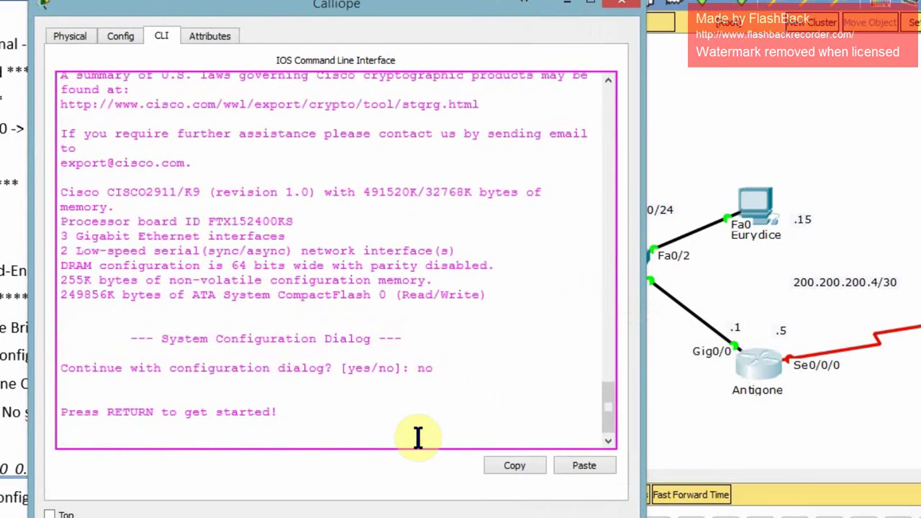
{"action": "key", "text": "Return"}
{"action": "type", "text": "enable"}
{"action": "key", "text": "Return"}
{"action": "type", "text": "config"}
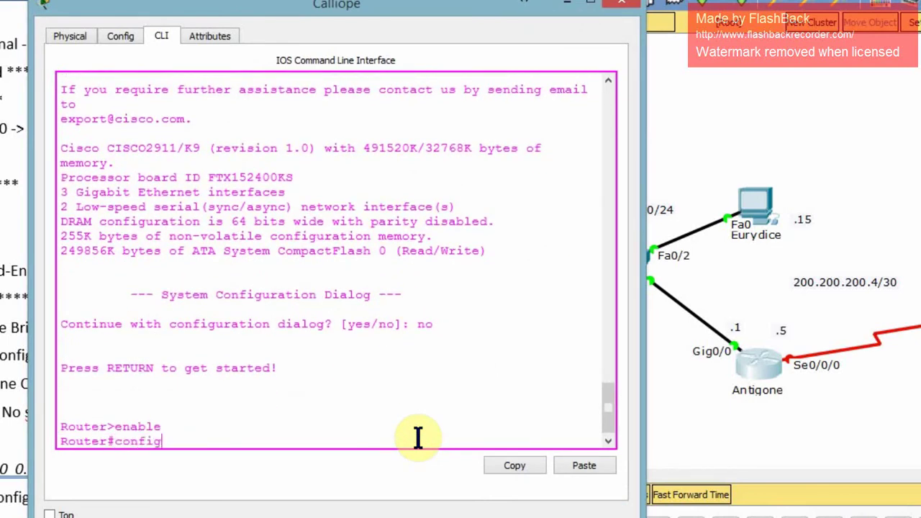
{"action": "type", "text": " t"}
{"action": "key", "text": "Return"}
Set G0/0 to 10.10.10.1 255.255.255.224, described 'link to Network 10.10.10.0', and enable it.
{"action": "type", "text": "int "}
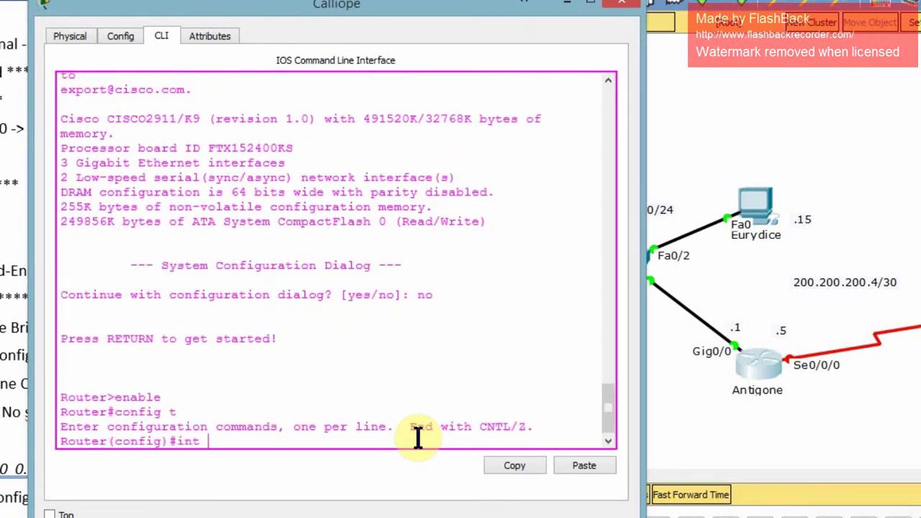
{"action": "type", "text": "g0/0"}
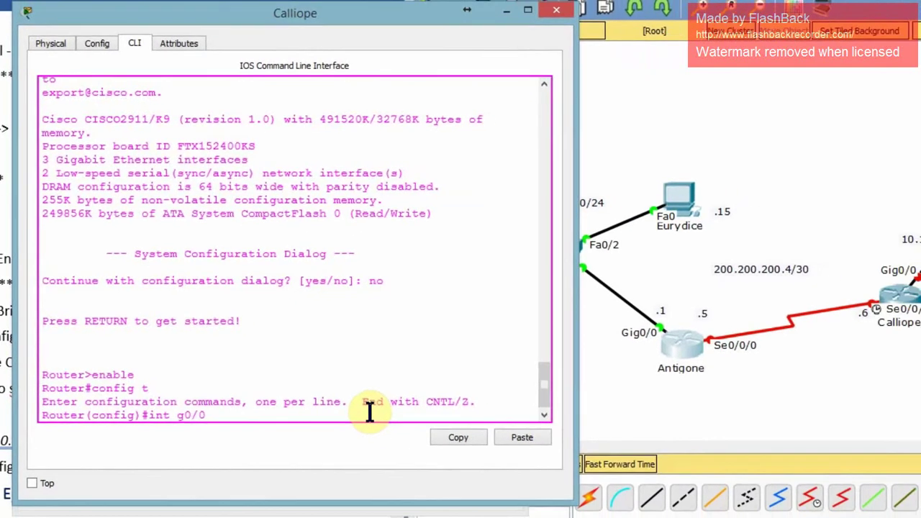
{"action": "key", "text": "Return"}
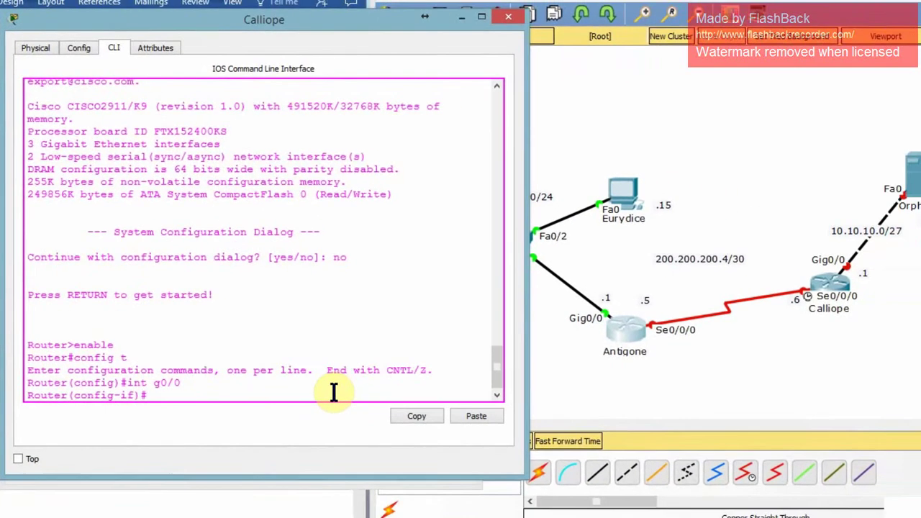
{"action": "type", "text": "ip add 10.10.10.1 255.255.255.224"}
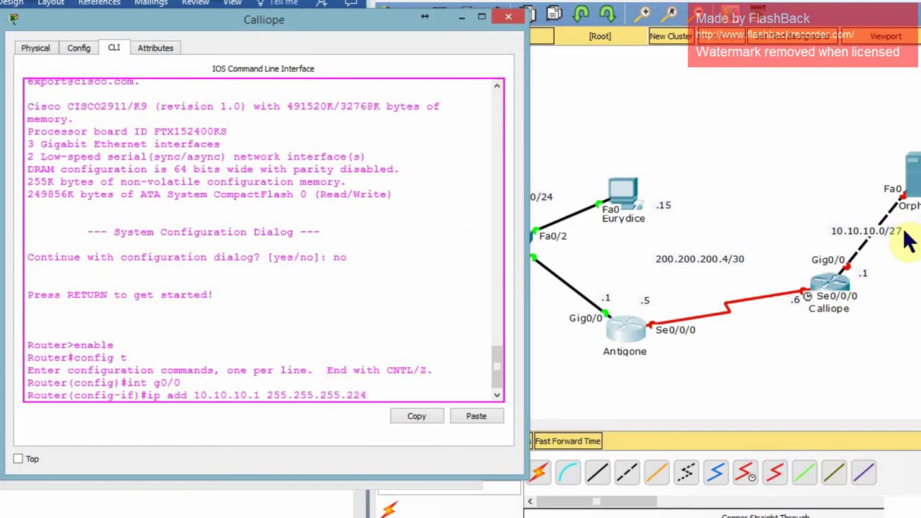
{"action": "key", "text": "Return"}
{"action": "type", "text": "de"}
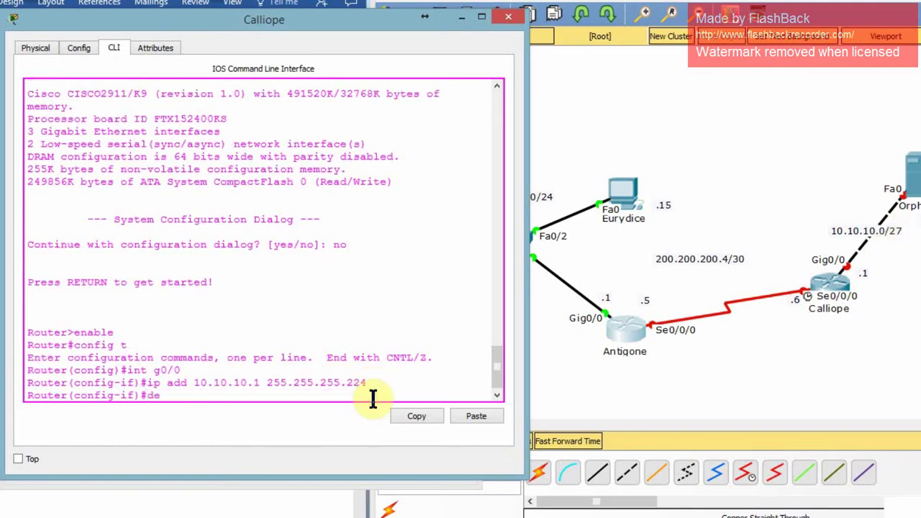
{"action": "type", "text": "scription link to "}
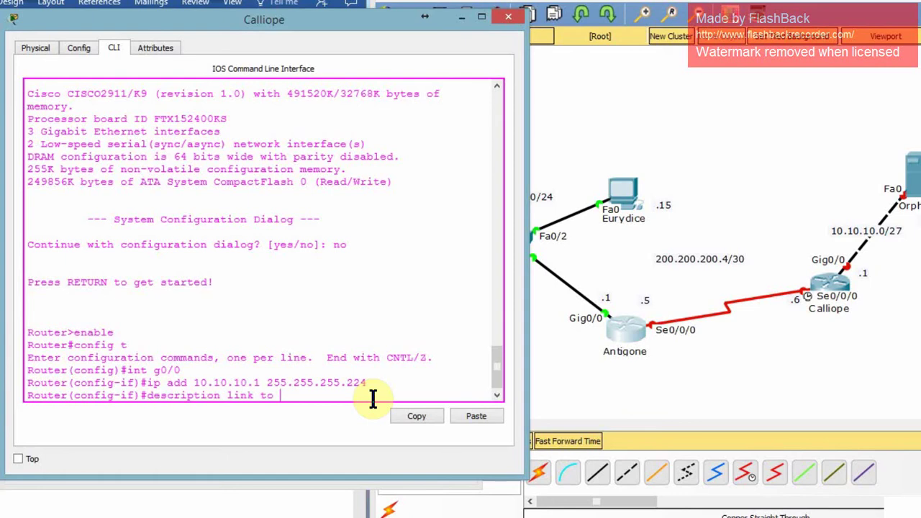
{"action": "type", "text": "Network 10.10.10.0"}
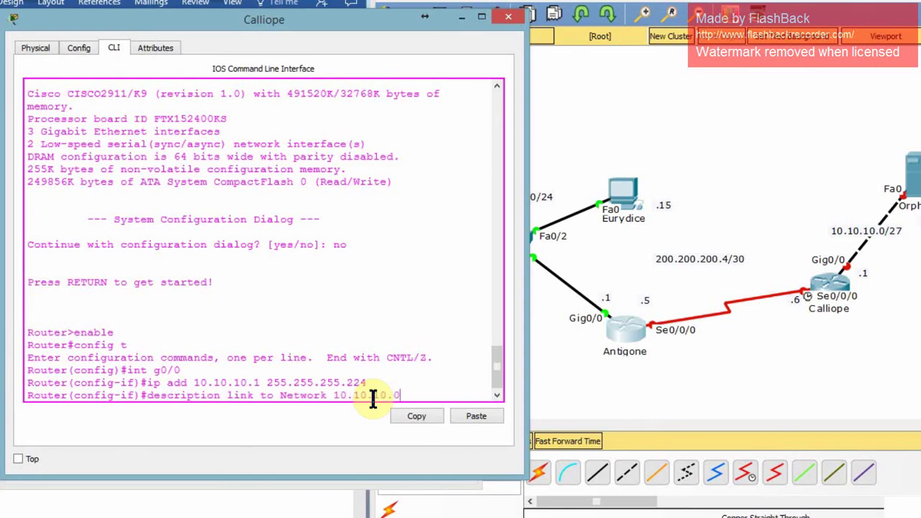
{"action": "key", "text": "Return"}
{"action": "type", "text": "no shut"}
{"action": "key", "text": "Return"}
{"action": "key", "text": "Return"}
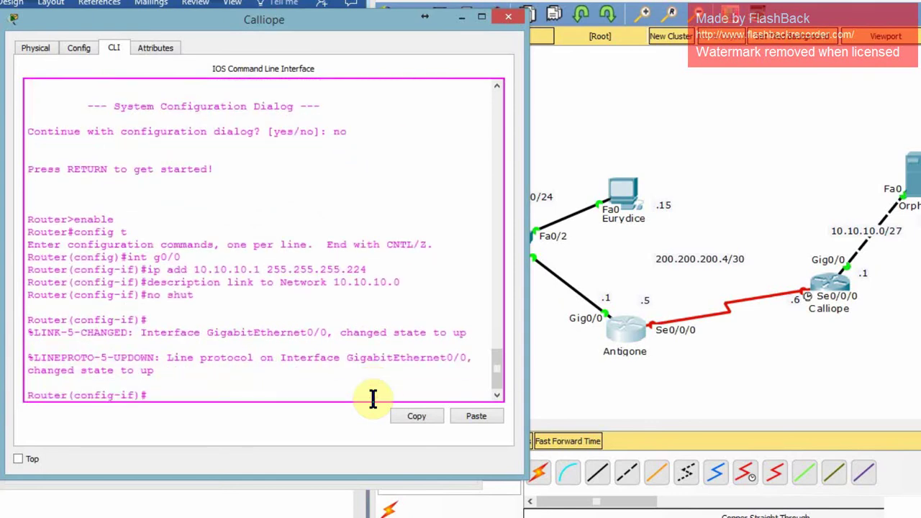
Give Serial0/0/0 the address 200.200.200.6 255.255.255.252 by editing the recalled command.
{"action": "type", "text": "in s0/0/0"}
{"action": "key", "text": "Return"}
{"action": "key", "text": "Up"}
{"action": "key", "text": "Up"}
{"action": "key", "text": "Up"}
{"action": "key", "text": "Up"}
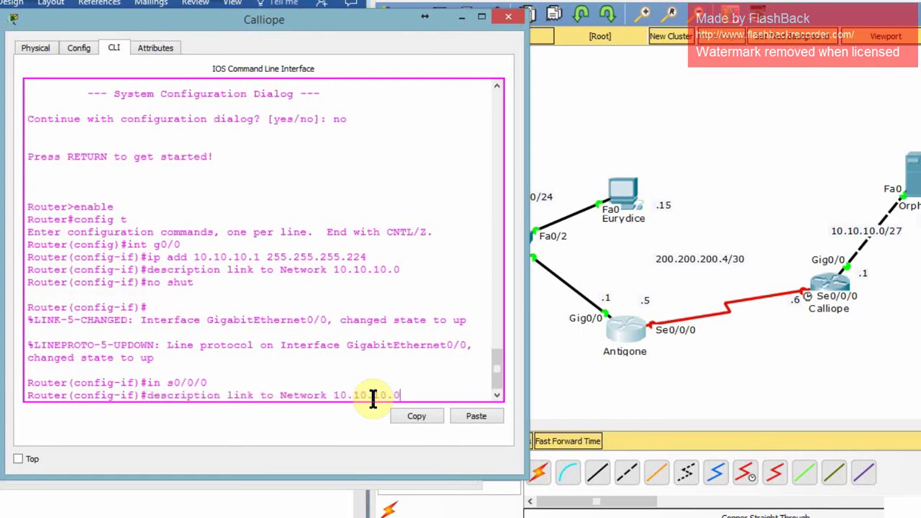
{"action": "key", "text": "BackSpace"}
{"action": "key", "text": "BackSpace"}
{"action": "key", "text": "BackSpace"}
{"action": "type", "text": "252"}
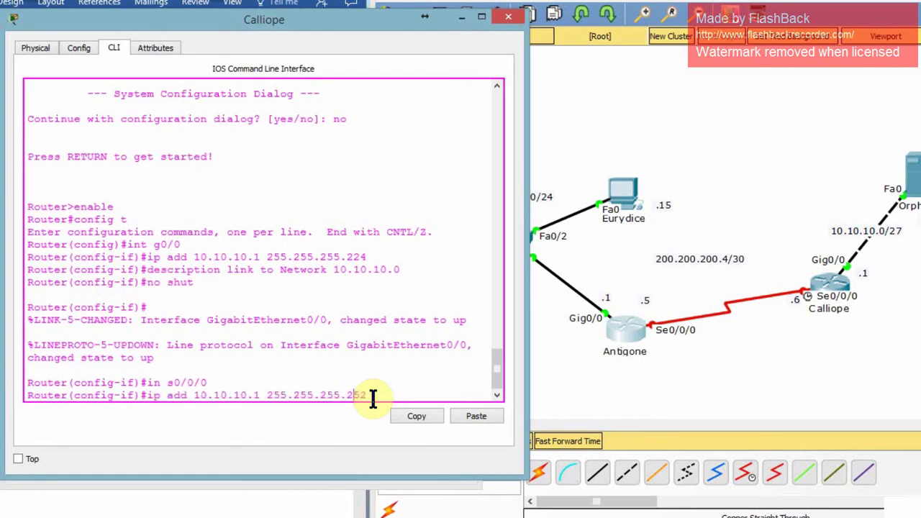
{"action": "key", "text": "Left"}
{"action": "key", "text": "Left"}
{"action": "key", "text": "Left"}
{"action": "key", "text": "Left"}
{"action": "key", "text": "Left"}
{"action": "key", "text": "Left"}
{"action": "key", "text": "Left"}
{"action": "key", "text": "Left"}
{"action": "key", "text": "Left"}
{"action": "key", "text": "Left"}
{"action": "key", "text": "Left"}
{"action": "key", "text": "Left"}
{"action": "key", "text": "Left"}
{"action": "key", "text": "Left"}
{"action": "key", "text": "Left"}
{"action": "key", "text": "Left"}
{"action": "key", "text": "BackSpace"}
{"action": "key", "text": "BackSpace"}
{"action": "key", "text": "BackSpace"}
{"action": "key", "text": "BackSpace"}
{"action": "key", "text": "BackSpace"}
{"action": "key", "text": "BackSpace"}
{"action": "key", "text": "BackSpace"}
{"action": "key", "text": "BackSpace"}
{"action": "key", "text": "BackSpace"}
{"action": "key", "text": "BackSpace"}
{"action": "type", "text": "200.200.200.6"}
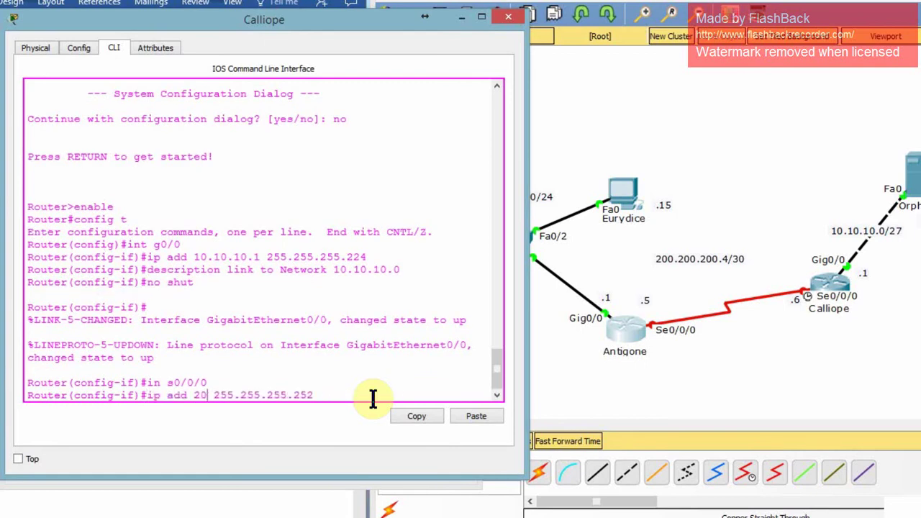
{"action": "key", "text": "Return"}
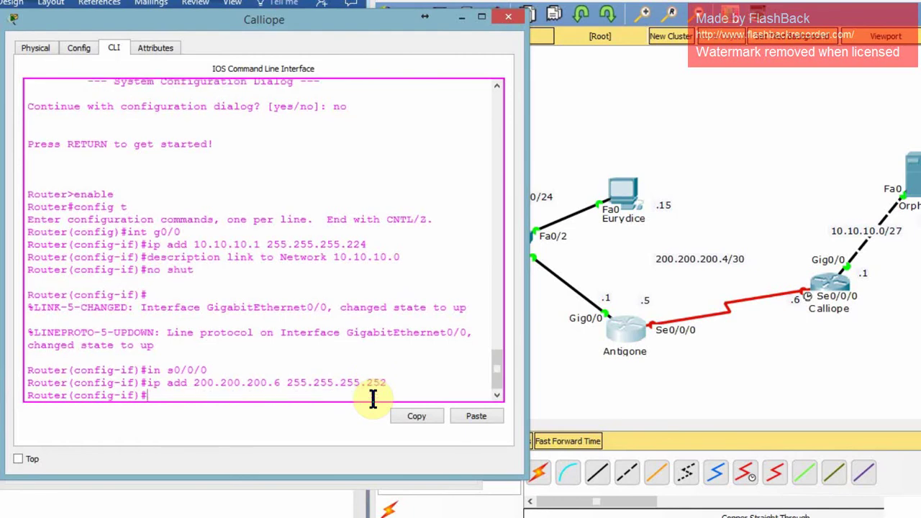
Describe Serial0/0/0 as 'link to Antigone' and bring it up with no sh.
{"action": "key", "text": "Up"}
{"action": "key", "text": "Up"}
{"action": "key", "text": "Up"}
{"action": "key", "text": "Up"}
{"action": "key", "text": "BackSpace"}
{"action": "key", "text": "BackSpace"}
{"action": "key", "text": "BackSpace"}
{"action": "key", "text": "BackSpace"}
{"action": "key", "text": "BackSpace"}
{"action": "key", "text": "BackSpace"}
{"action": "key", "text": "BackSpace"}
{"action": "key", "text": "BackSpace"}
{"action": "key", "text": "BackSpace"}
{"action": "key", "text": "BackSpace"}
{"action": "key", "text": "BackSpace"}
{"action": "key", "text": "BackSpace"}
{"action": "key", "text": "BackSpace"}
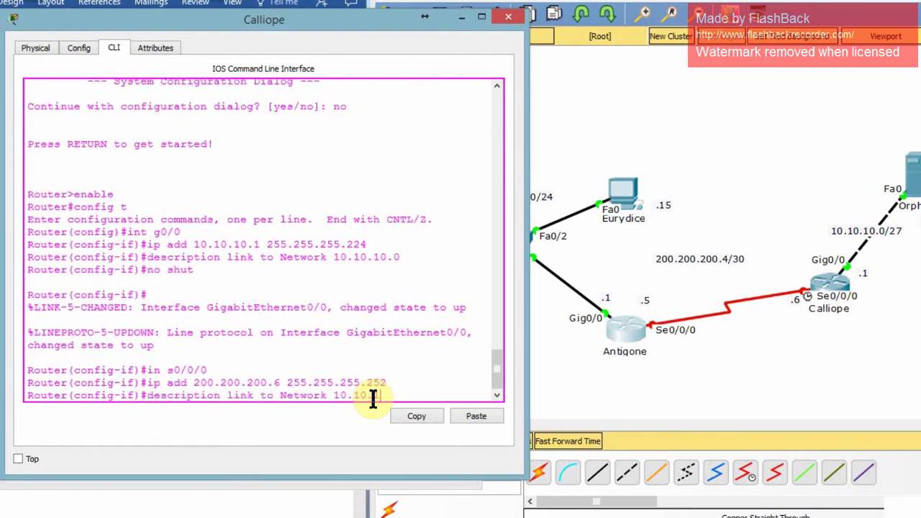
{"action": "key", "text": "BackSpace"}
{"action": "key", "text": "BackSpace"}
{"action": "key", "text": "BackSpace"}
{"action": "key", "text": "BackSpace"}
{"action": "key", "text": "BackSpace"}
{"action": "type", "text": "Antigone"}
{"action": "key", "text": "Return"}
{"action": "key", "text": "Up"}
{"action": "key", "text": "Up"}
{"action": "key", "text": "Up"}
{"action": "key", "text": "Up"}
{"action": "key", "text": "BackSpace"}
{"action": "key", "text": "BackSpace"}
{"action": "key", "text": "Return"}
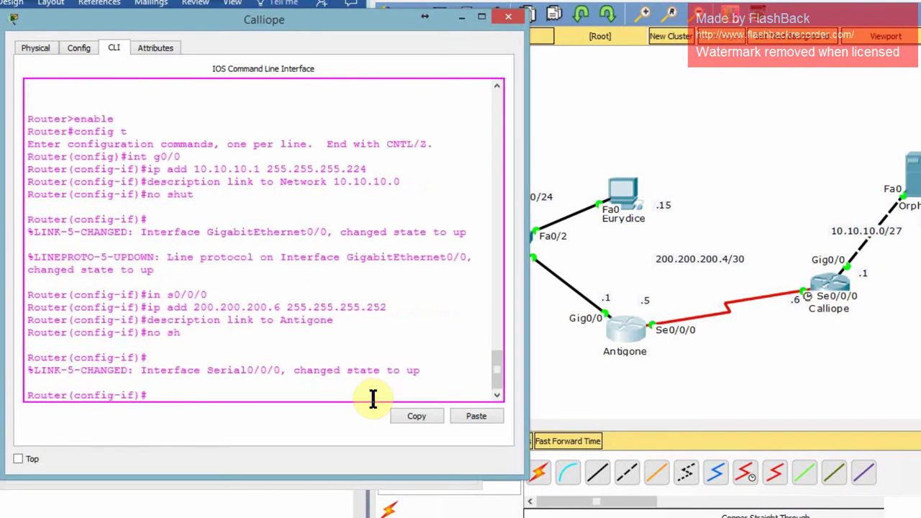
{"action": "key", "text": "Up"}
{"action": "key", "text": "BackSpace"}
{"action": "key", "text": "BackSpace"}
{"action": "key", "text": "BackSpace"}
{"action": "key", "text": "BackSpace"}
{"action": "key", "text": "BackSpace"}
{"action": "key", "text": "Return"}
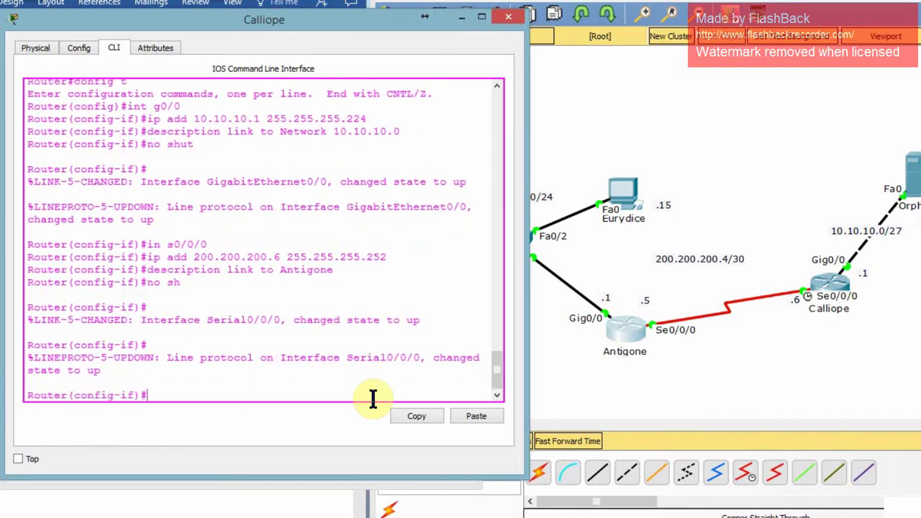
Set the serial clock rate to 64000 and end configuration mode.
{"action": "type", "text": "Clock Rate 64000"}
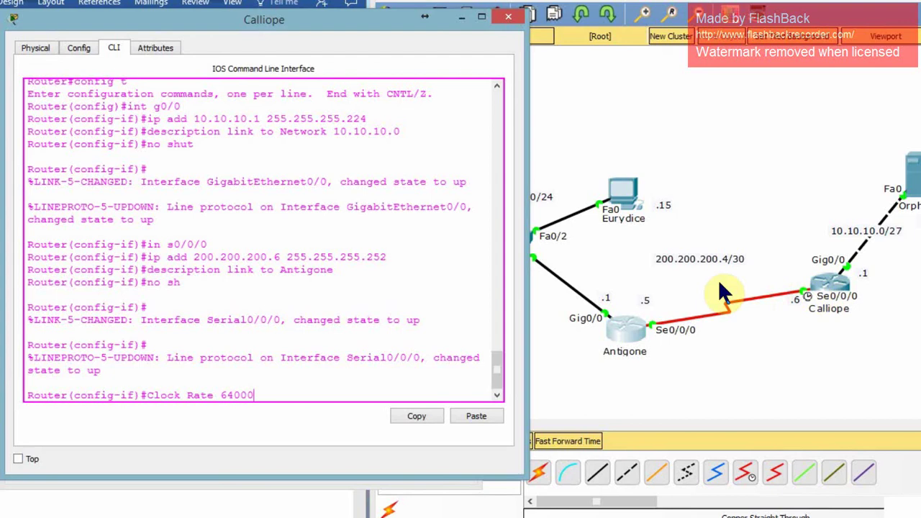
{"action": "key", "text": "Return"}
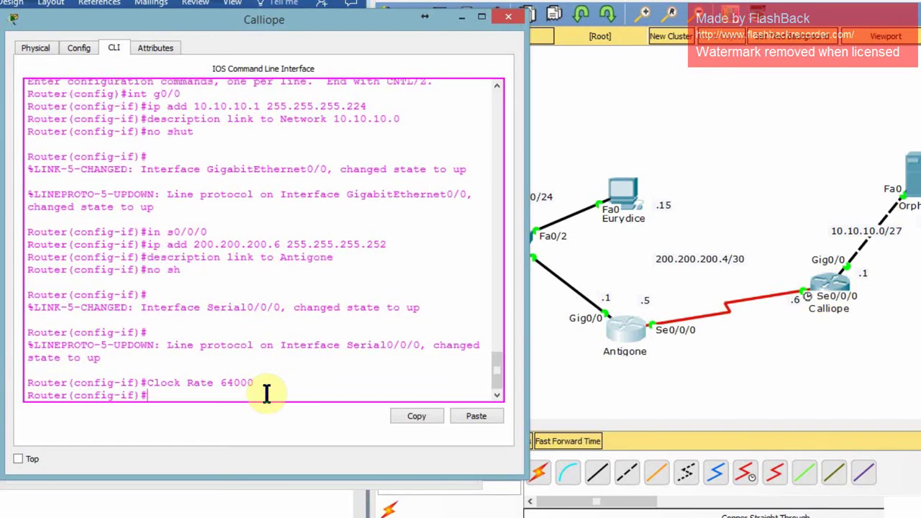
{"action": "type", "text": "end"}
{"action": "key", "text": "Return"}
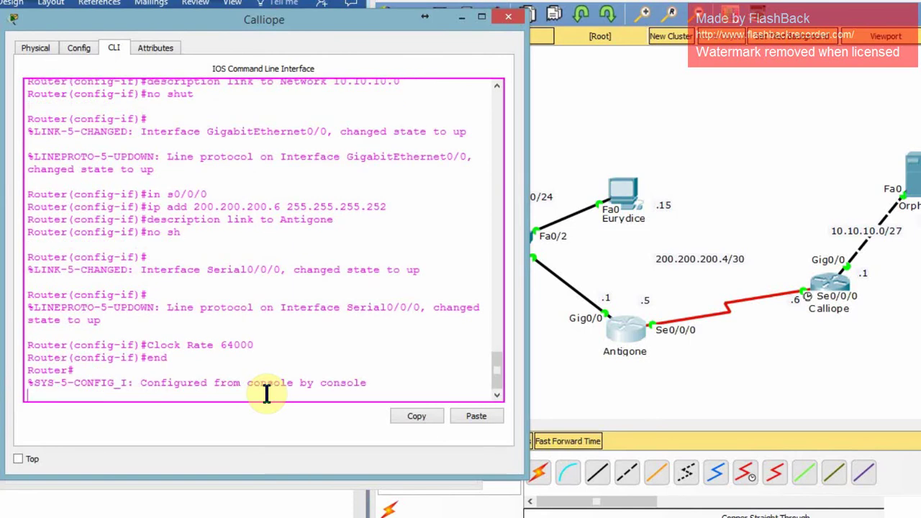
Check Calliope's interface addresses and status with sh ip int br.
{"action": "type", "text": "sh"}
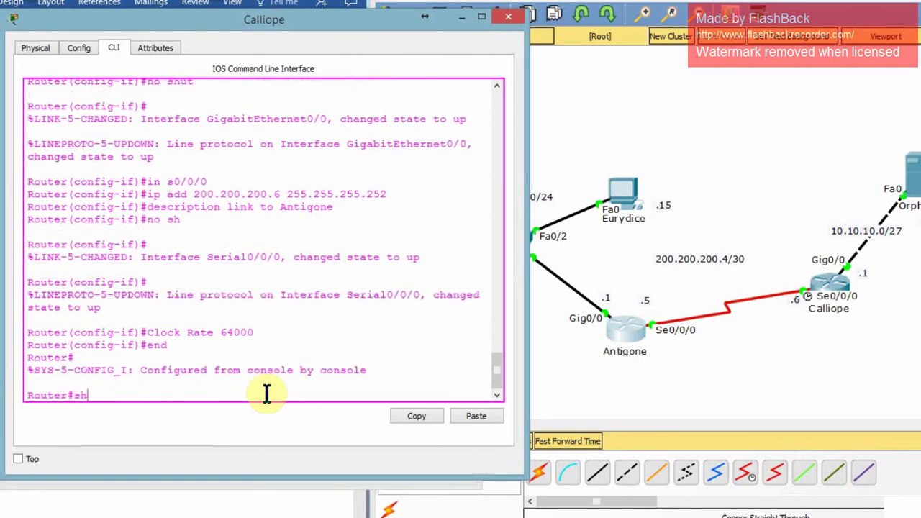
{"action": "type", "text": " ip int br"}
{"action": "key", "text": "Return"}
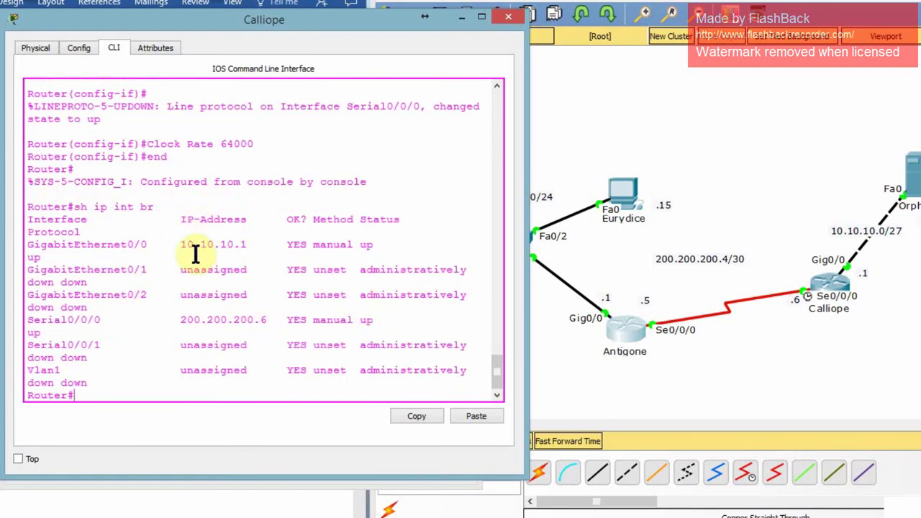
{"action": "key", "text": "Return"}
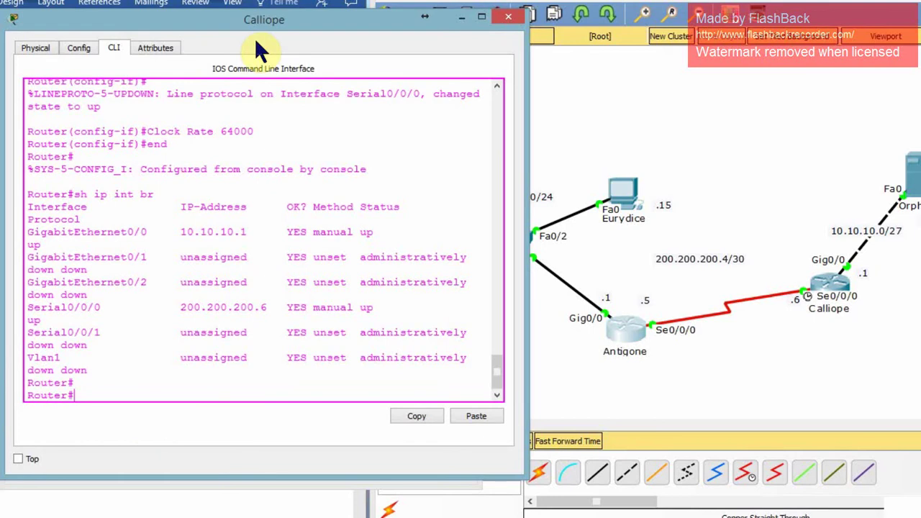
Save Calliope's running configuration to startup-config with copy run start.
{"action": "type", "text": "copy run start"}
{"action": "key", "text": "Return"}
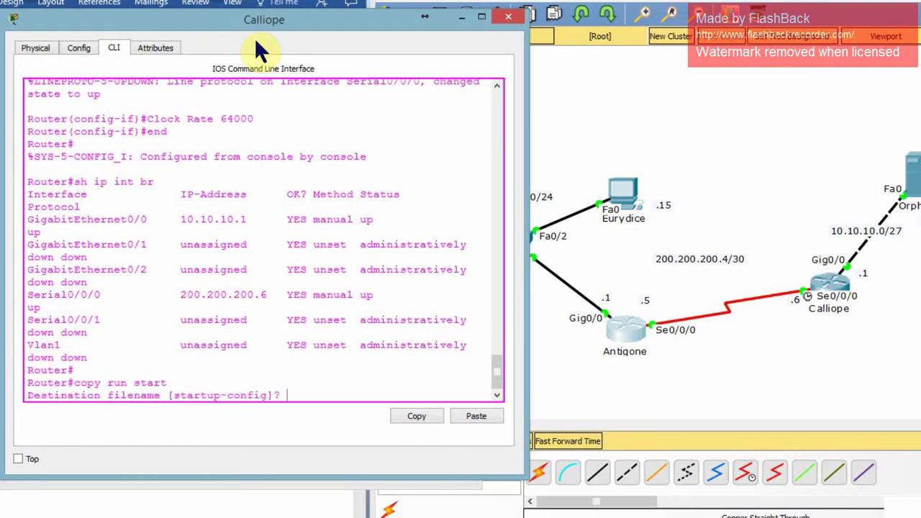
{"action": "key", "text": "Return"}
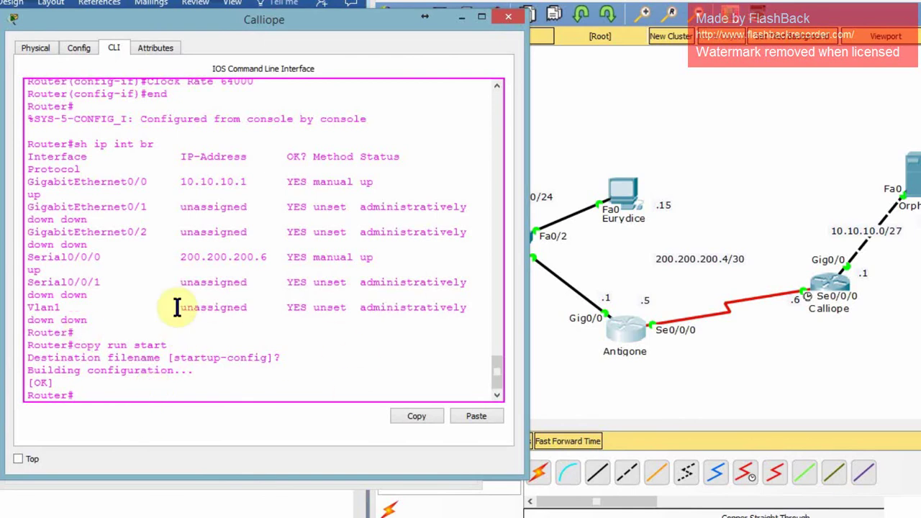
Switch to Antigone's console and enter privileged then global configuration mode.
{"action": "left_click", "coordinate": [461, 16]}
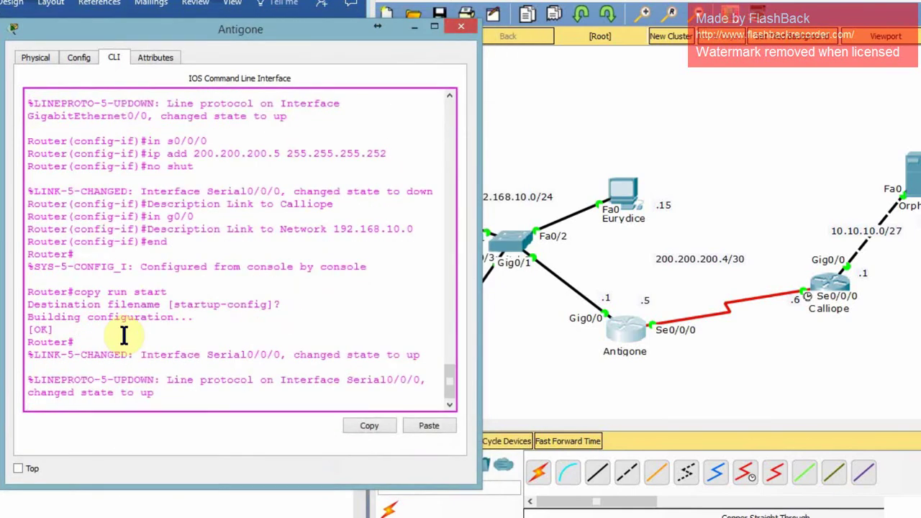
{"action": "key", "text": "Return"}
{"action": "key", "text": "Return"}
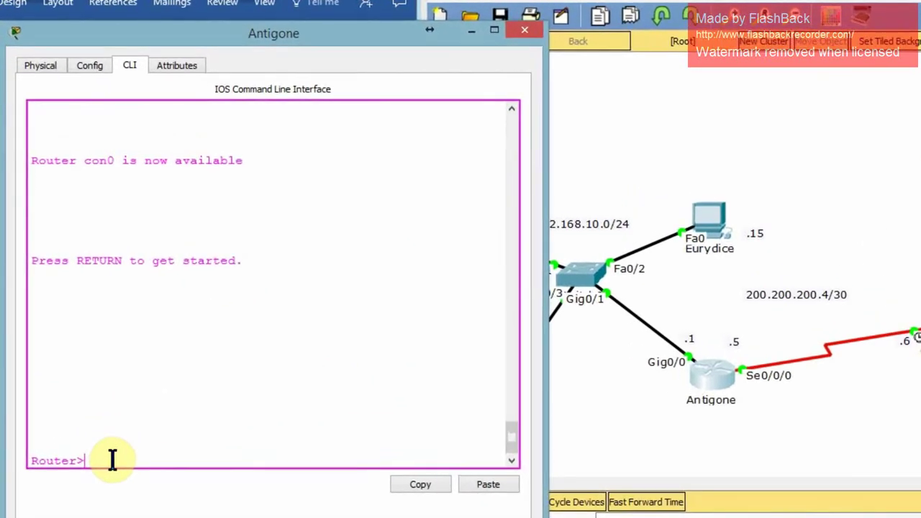
{"action": "type", "text": "enable"}
{"action": "key", "text": "Return"}
{"action": "type", "text": "cofig t"}
{"action": "key", "text": "Return"}
{"action": "type", "text": "config t"}
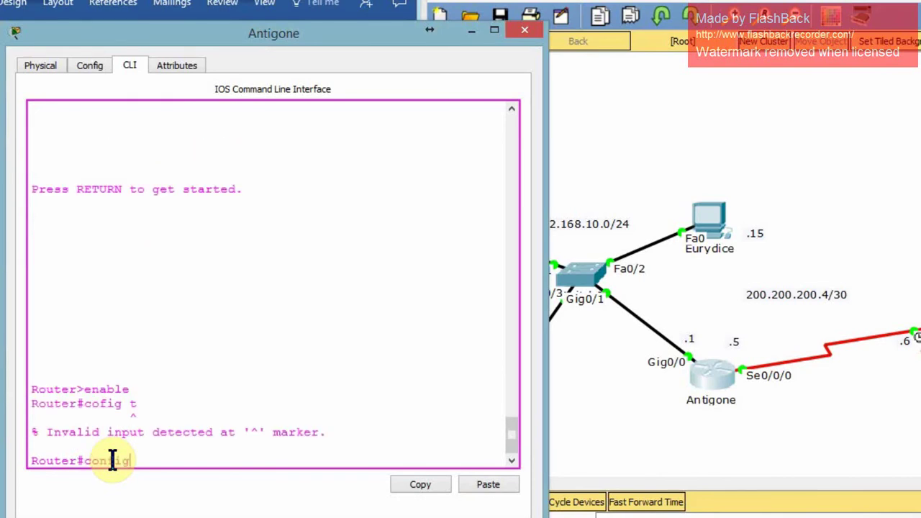
{"action": "key", "text": "Return"}
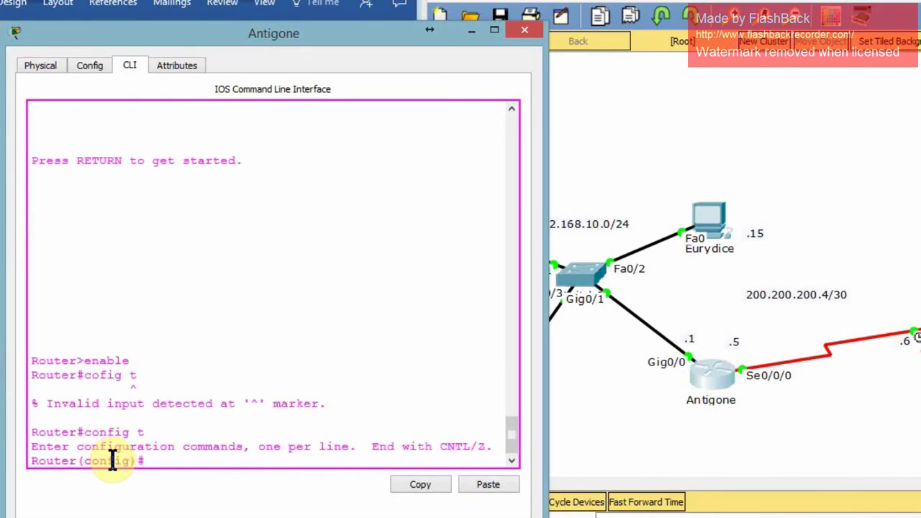
Set Antigone's enable secret password and save the configuration to startup-config.
{"action": "type", "text": "enable secret Cisco"}
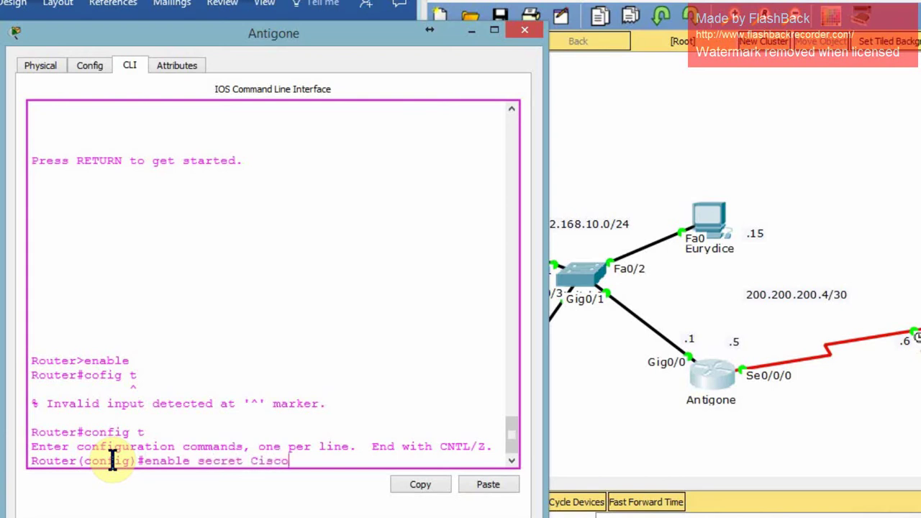
{"action": "key", "text": "Return"}
{"action": "type", "text": "exit"}
{"action": "key", "text": "Return"}
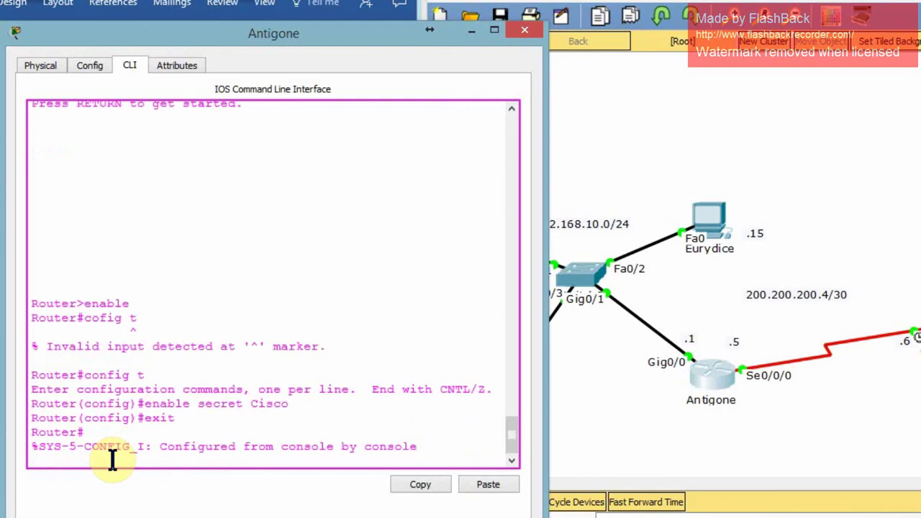
{"action": "type", "text": "copy run start"}
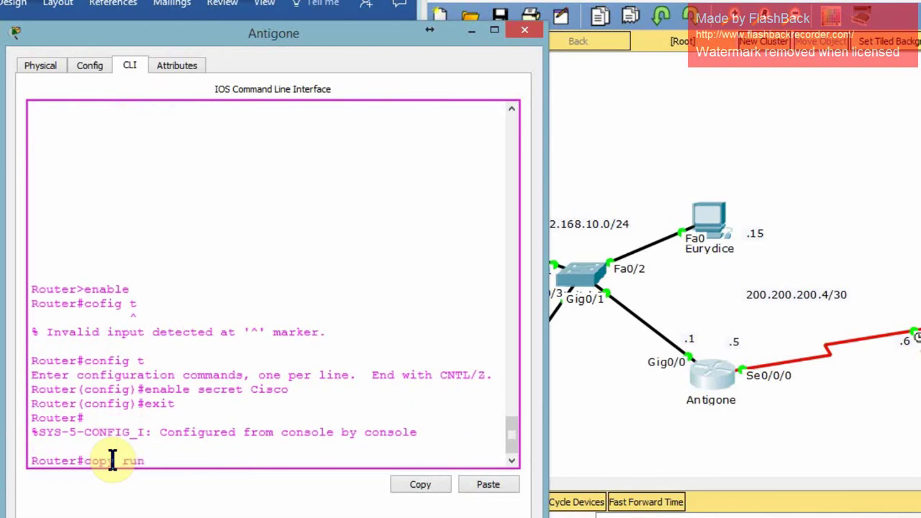
{"action": "key", "text": "Return"}
{"action": "key", "text": "Return"}
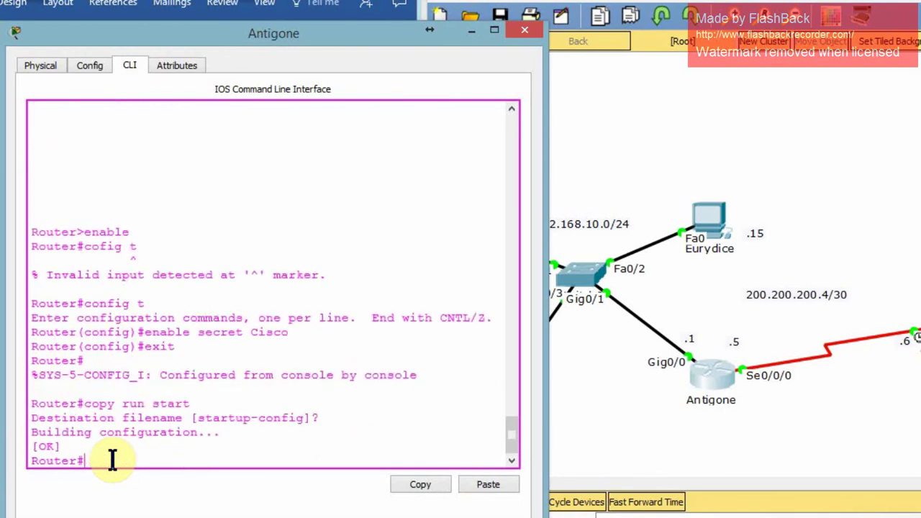
End configuration mode and log out of Antigone's console session.
{"action": "type", "text": "end"}
{"action": "key", "text": "Return"}
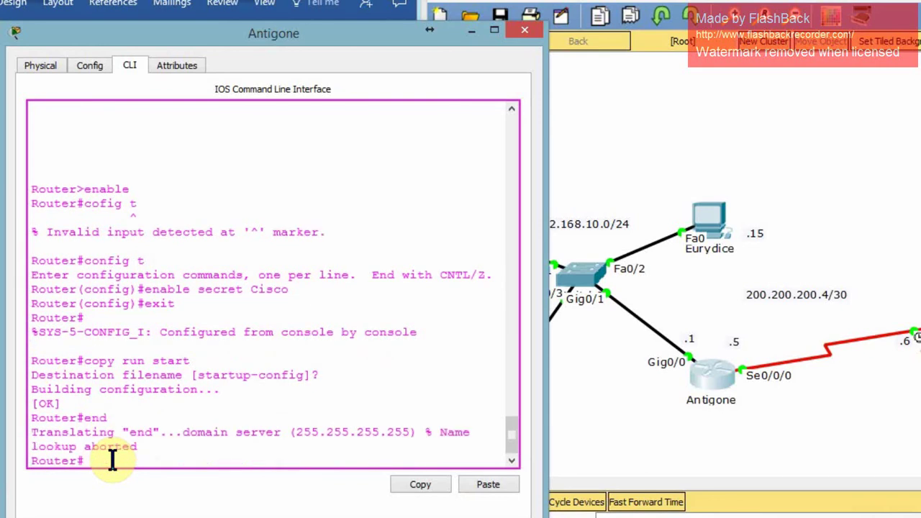
{"action": "type", "text": "exit"}
{"action": "key", "text": "Return"}
{"action": "key", "text": "Return"}
Request privileged mode and submit three wrong passwords until '% Bad secrets' appears.
{"action": "type", "text": "enable"}
{"action": "key", "text": "Return"}
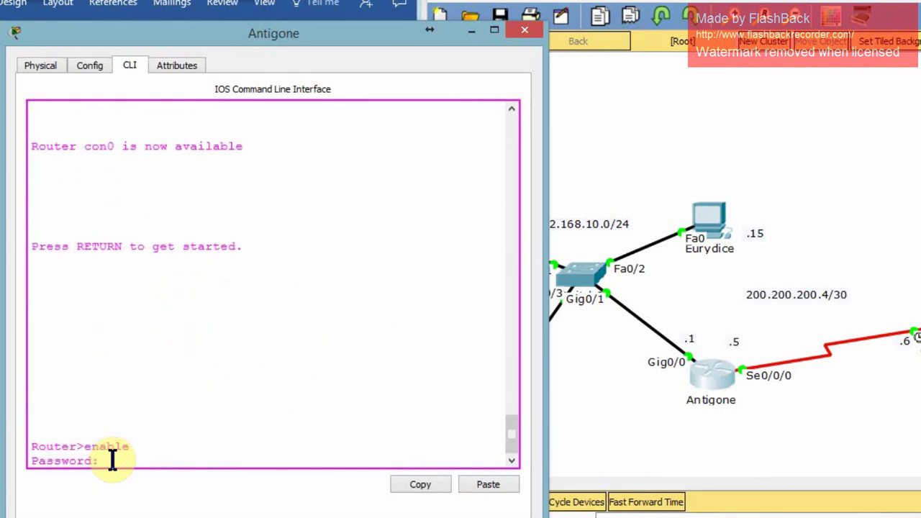
{"action": "key", "text": "Return"}
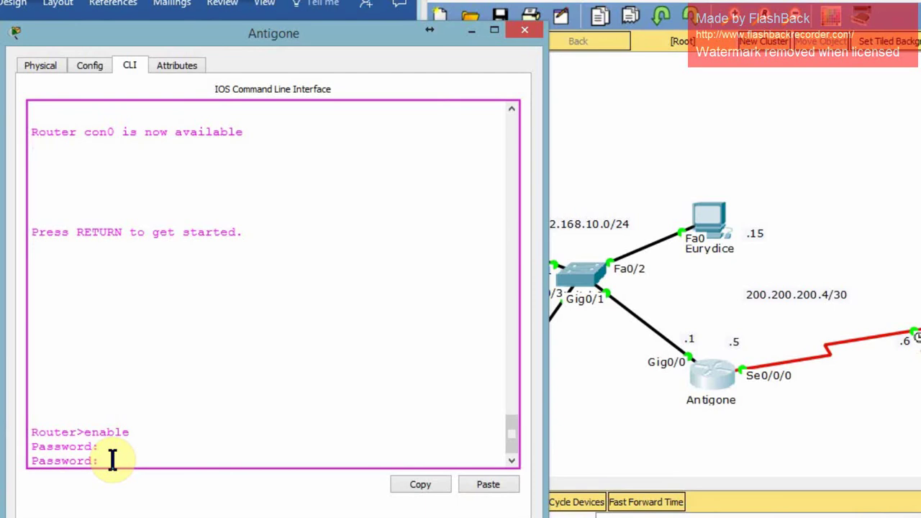
{"action": "key", "text": "Return"}
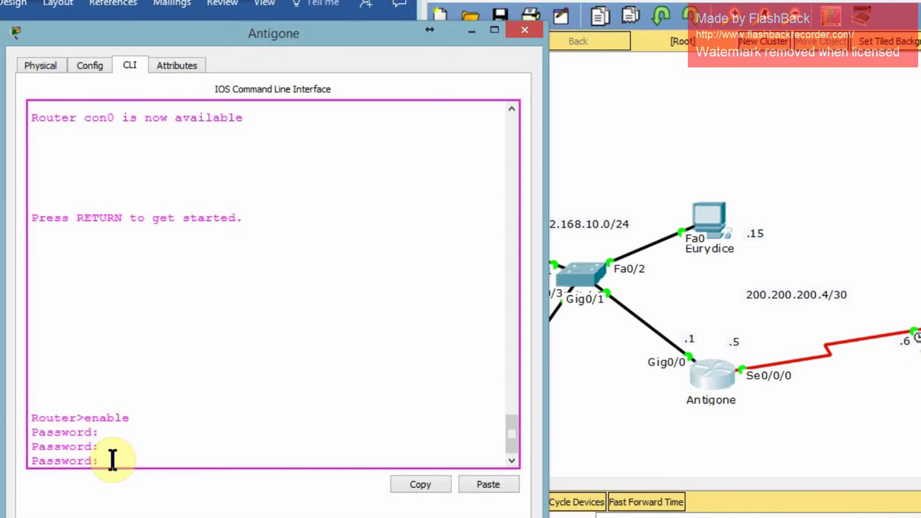
{"action": "key", "text": "Return"}
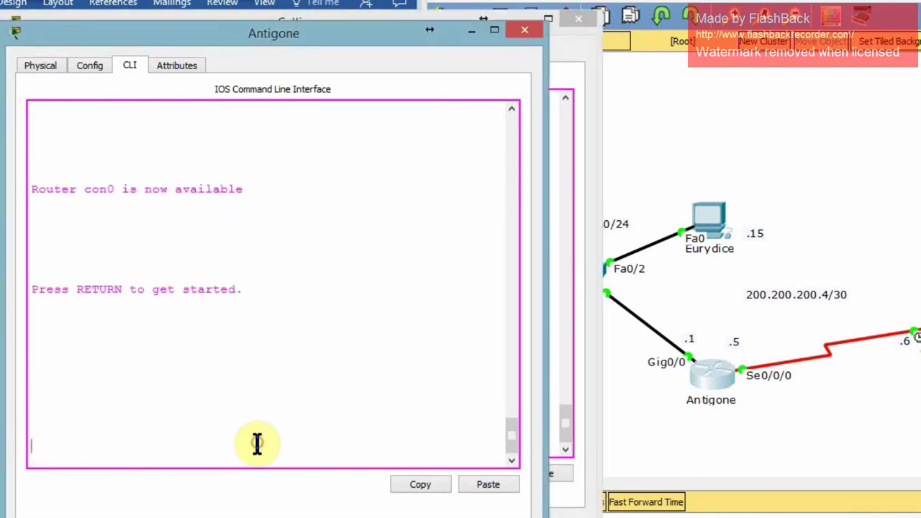
{"action": "key", "text": "Return"}
Enter privileged mode with the correct enable secret and type config t.
{"action": "type", "text": "enable"}
{"action": "key", "text": "Return"}
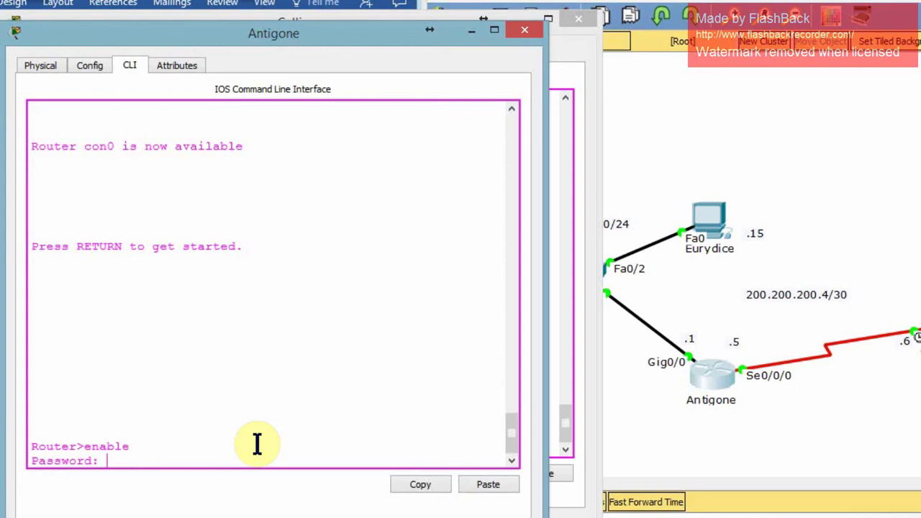
{"action": "key", "text": "Return"}
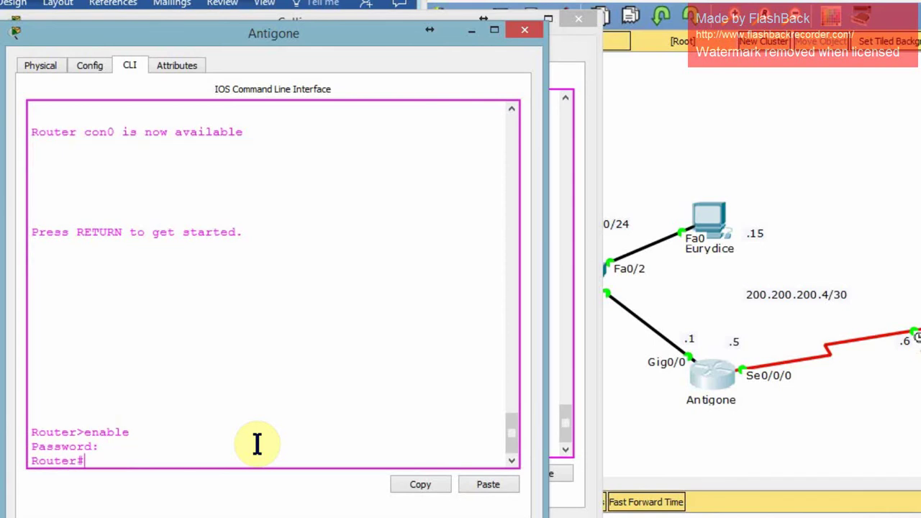
{"action": "type", "text": "config t"}
Set a password and require login on line console 0.
{"action": "key", "text": "Return"}
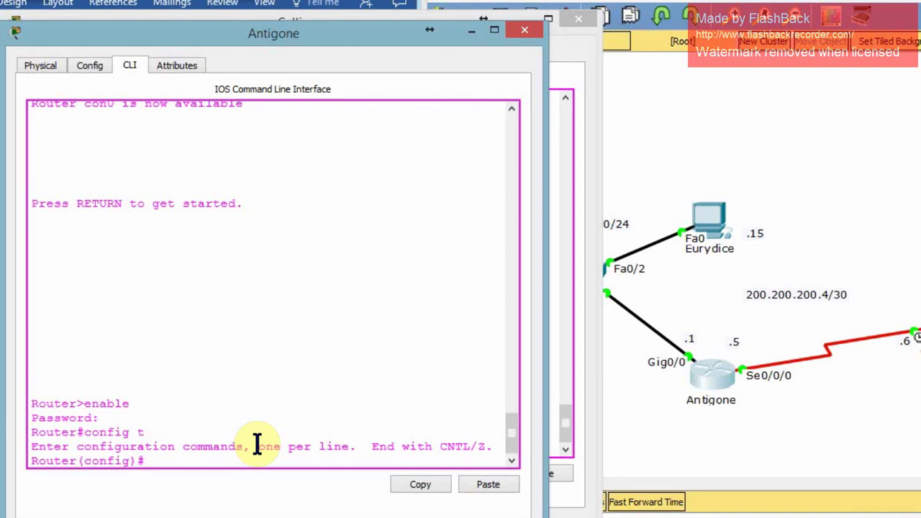
{"action": "type", "text": "line console 0"}
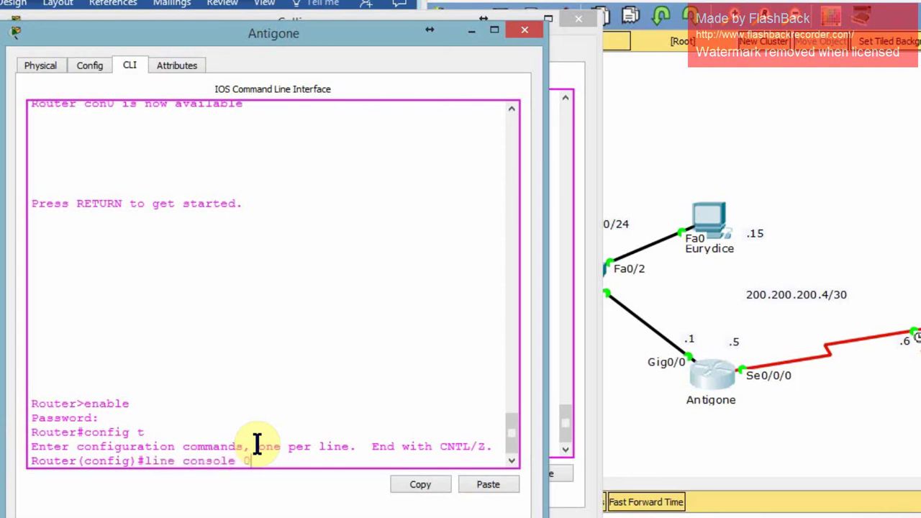
{"action": "key", "text": "Return"}
{"action": "type", "text": "password"}
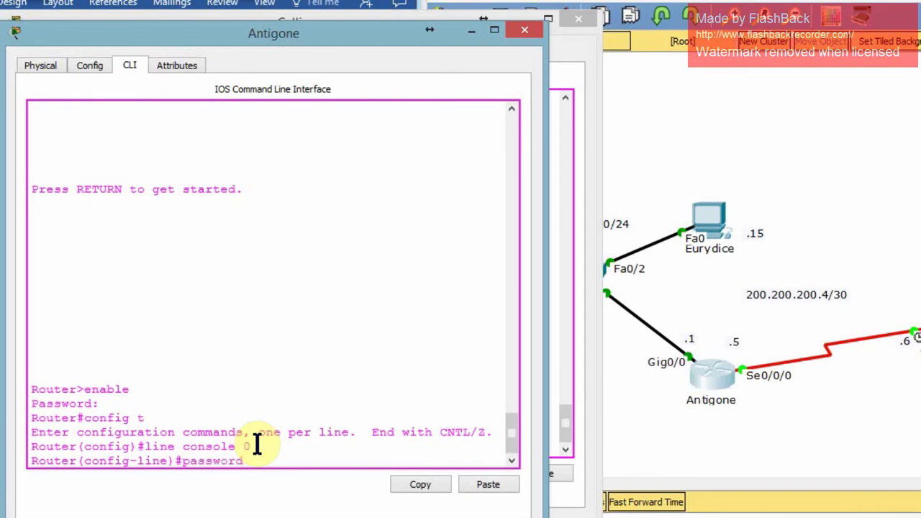
{"action": "type", "text": " cisco"}
{"action": "key", "text": "Return"}
{"action": "type", "text": "login"}
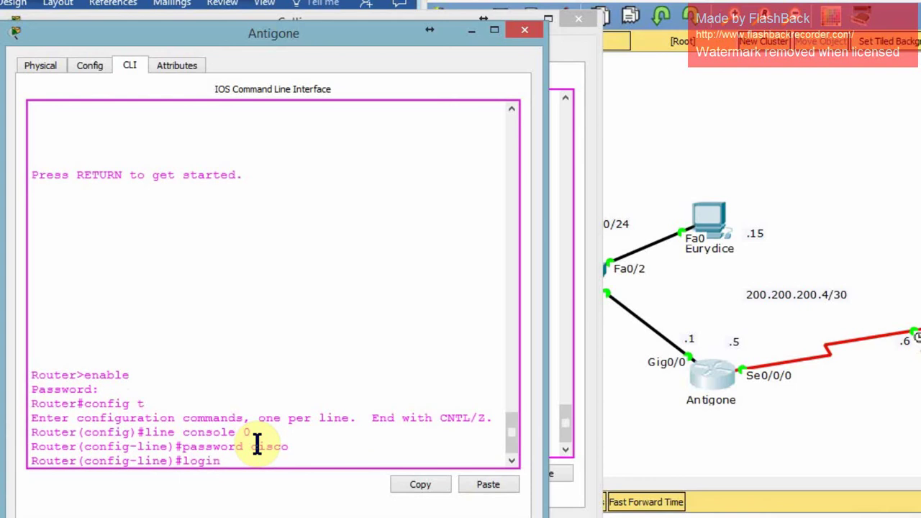
{"action": "key", "text": "Return"}
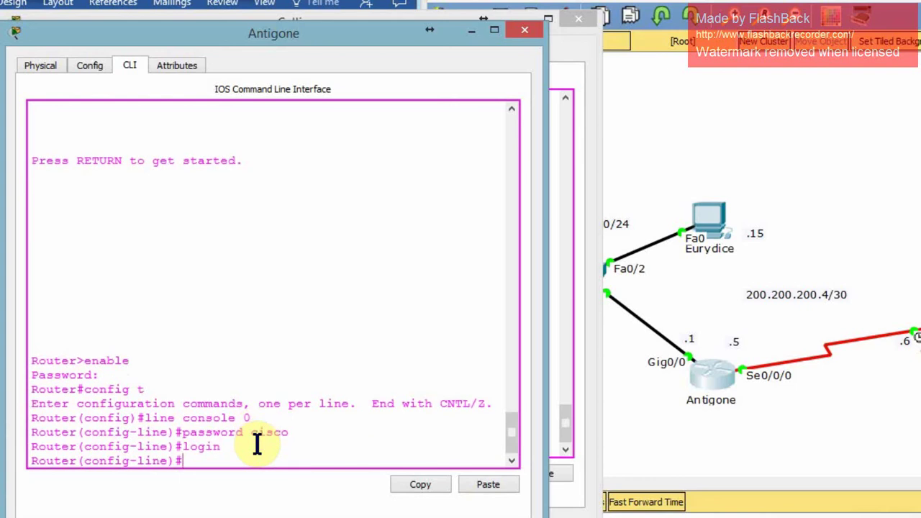
Apply the same password and login requirement to vty lines 0 4 using recalled commands.
{"action": "type", "text": "line vty 0 4"}
{"action": "key", "text": "Return"}
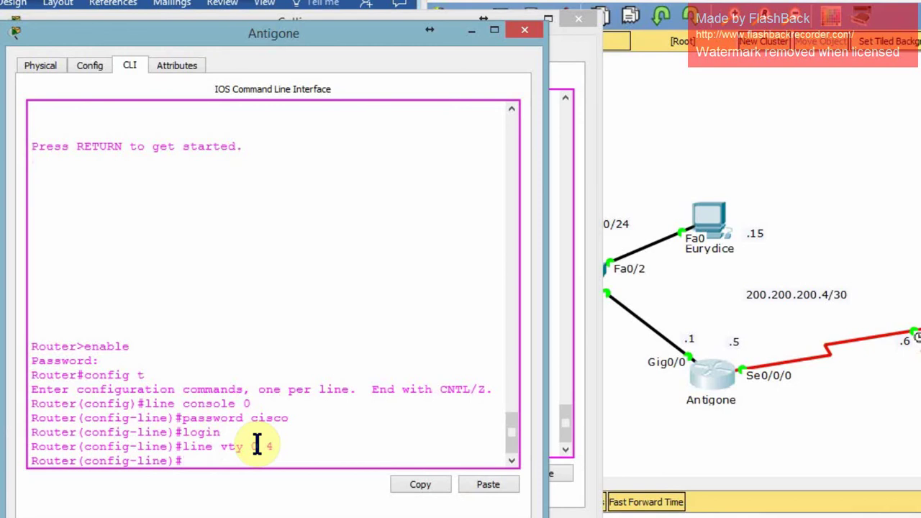
{"action": "key", "text": "Up"}
{"action": "key", "text": "Up"}
{"action": "key", "text": "Up"}
{"action": "key", "text": "Return"}
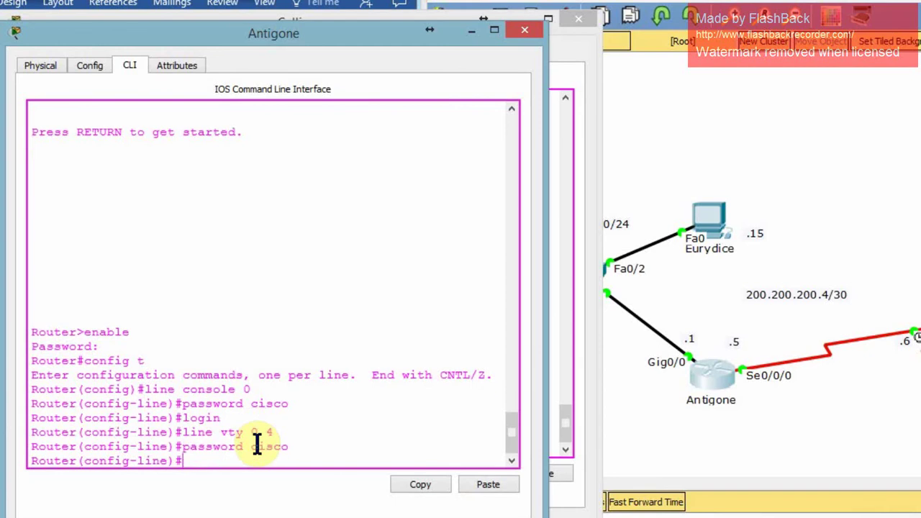
{"action": "key", "text": "Up"}
{"action": "key", "text": "Up"}
{"action": "key", "text": "Return"}
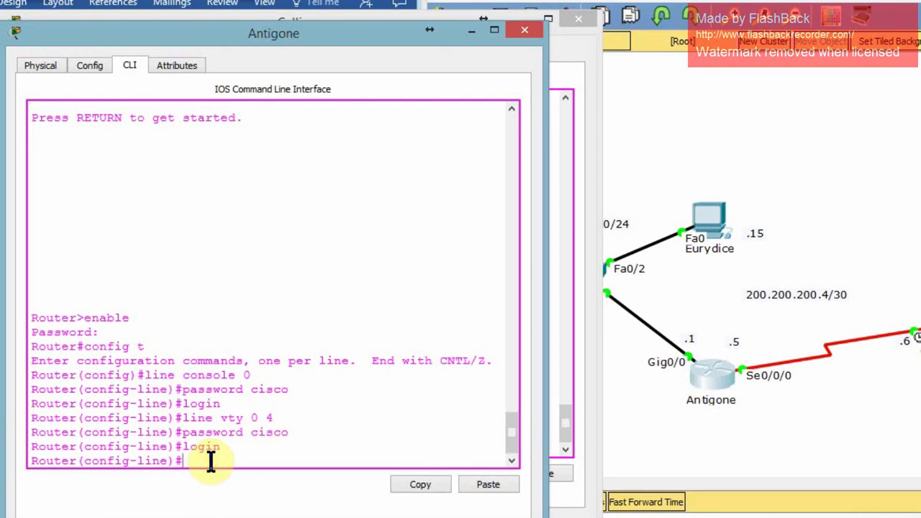
From Antigone's line configuration, return to global mode and enable service password-encryption.
{"action": "type", "text": "exit"}
{"action": "key", "text": "Return"}
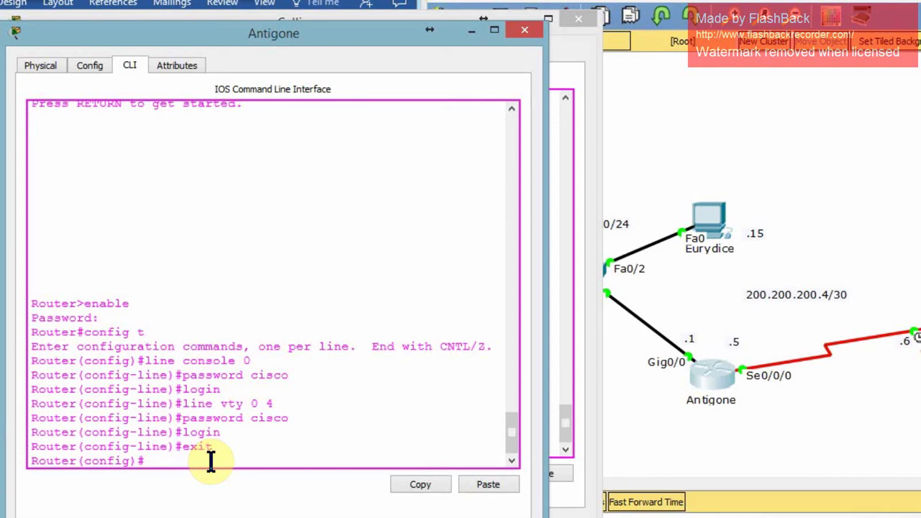
{"action": "type", "text": "service password"}
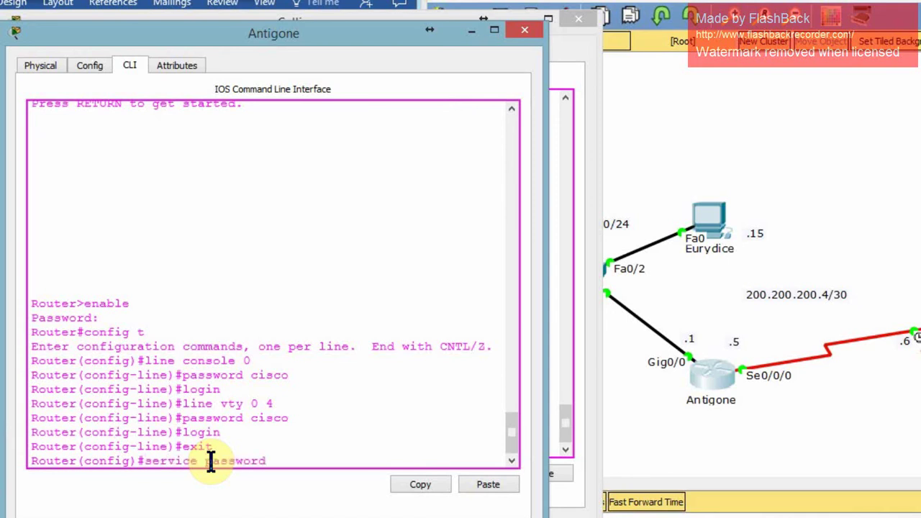
{"action": "type", "text": "-encrypt"}
{"action": "key", "text": "Return"}
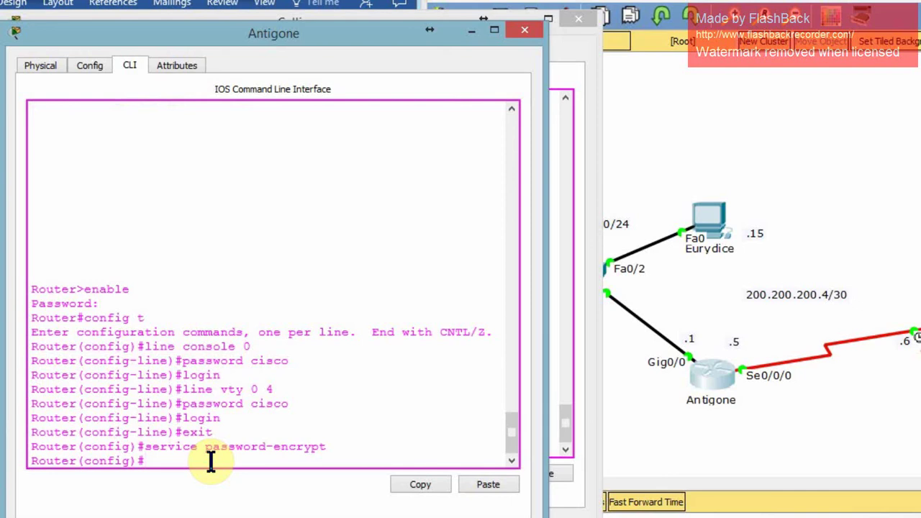
Leave configuration mode and run 'show run' on Antigone.
{"action": "type", "text": "exit"}
{"action": "key", "text": "Return"}
{"action": "key", "text": "Return"}
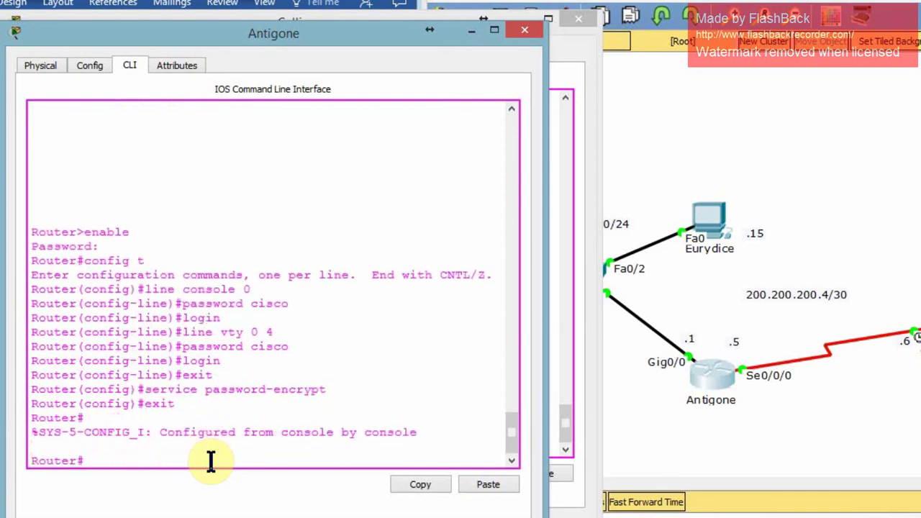
{"action": "type", "text": "show run"}
Page through Antigone's running configuration down to the encrypted console and vty line passwords.
{"action": "key", "text": "Return"}
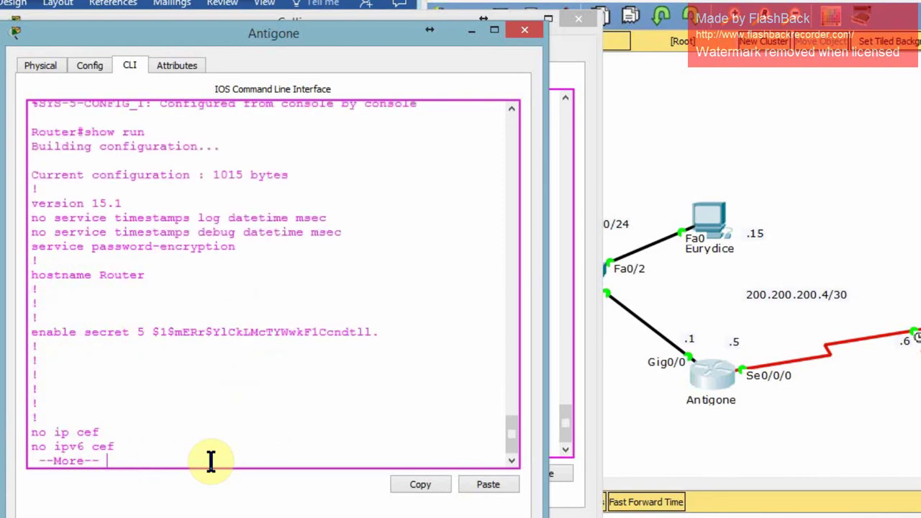
{"action": "key", "text": "Return"}
{"action": "key", "text": "Return"}
{"action": "key", "text": "Return"}
{"action": "key", "text": "Return"}
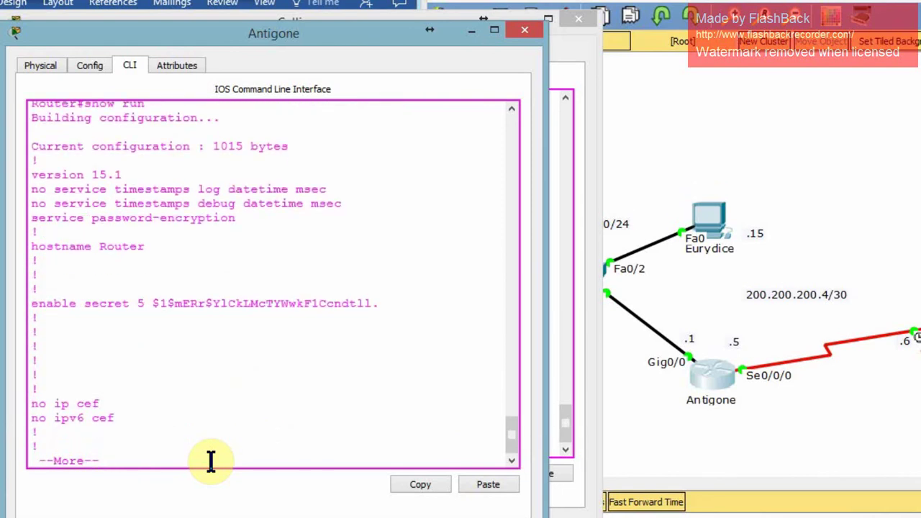
{"action": "key", "text": "Return"}
{"action": "key", "text": "Return"}
{"action": "key", "text": "Return"}
{"action": "key", "text": "Return"}
{"action": "key", "text": "Return"}
{"action": "key", "text": "Return"}
{"action": "key", "text": "Return"}
{"action": "key", "text": "Return"}
{"action": "key", "text": "Return"}
{"action": "key", "text": "Return"}
{"action": "key", "text": "Return"}
{"action": "key", "text": "Return"}
{"action": "key", "text": "Return"}
{"action": "key", "text": "Return"}
{"action": "key", "text": "Return"}
{"action": "key", "text": "Return"}
{"action": "key", "text": "Return"}
{"action": "key", "text": "Return"}
{"action": "key", "text": "Return"}
{"action": "key", "text": "Return"}
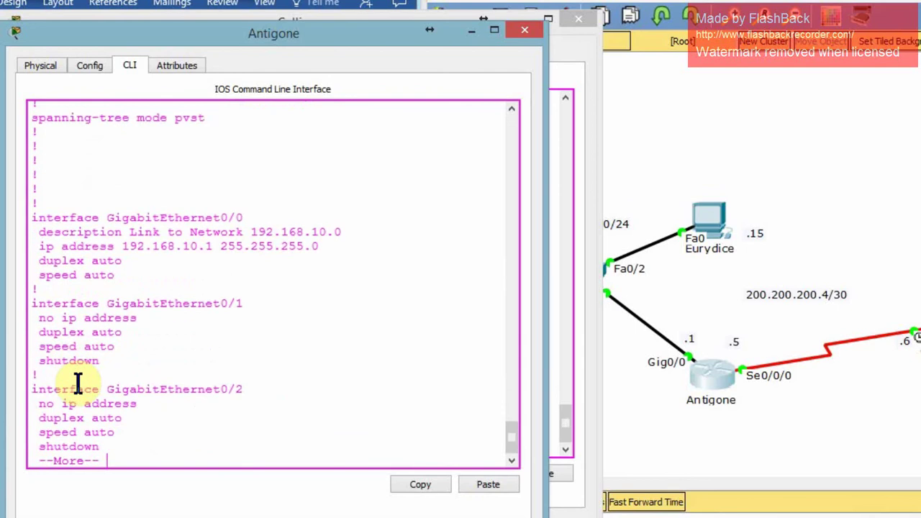
{"action": "key", "text": "Return"}
{"action": "key", "text": "Return"}
{"action": "key", "text": "Return"}
{"action": "key", "text": "Return"}
{"action": "key", "text": "Return"}
{"action": "key", "text": "Return"}
{"action": "key", "text": "Return"}
{"action": "key", "text": "Return"}
{"action": "key", "text": "Return"}
{"action": "key", "text": "Return"}
{"action": "key", "text": "Return"}
{"action": "key", "text": "Return"}
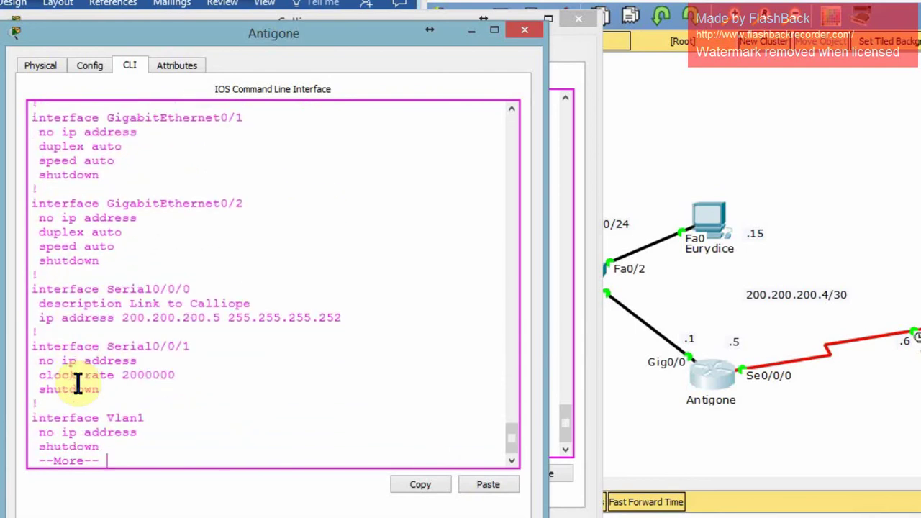
{"action": "key", "text": "Return"}
{"action": "key", "text": "Return"}
{"action": "key", "text": "Return"}
{"action": "key", "text": "Return"}
{"action": "key", "text": "Return"}
{"action": "key", "text": "Return"}
{"action": "key", "text": "Return"}
{"action": "key", "text": "Return"}
{"action": "key", "text": "Return"}
{"action": "key", "text": "Return"}
{"action": "key", "text": "Return"}
{"action": "key", "text": "Return"}
{"action": "key", "text": "Return"}
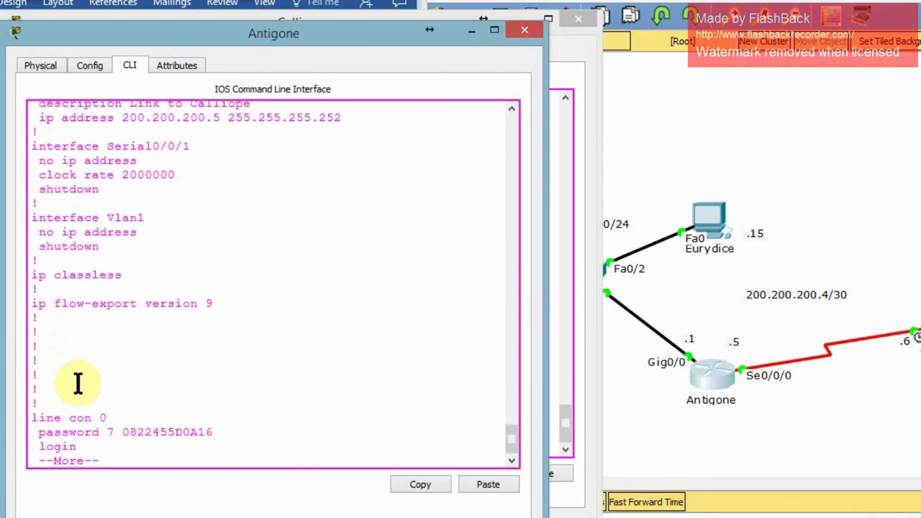
{"action": "key", "text": "Return"}
{"action": "key", "text": "Return"}
{"action": "key", "text": "Return"}
{"action": "key", "text": "Return"}
{"action": "key", "text": "Return"}
{"action": "key", "text": "Return"}
{"action": "key", "text": "Return"}
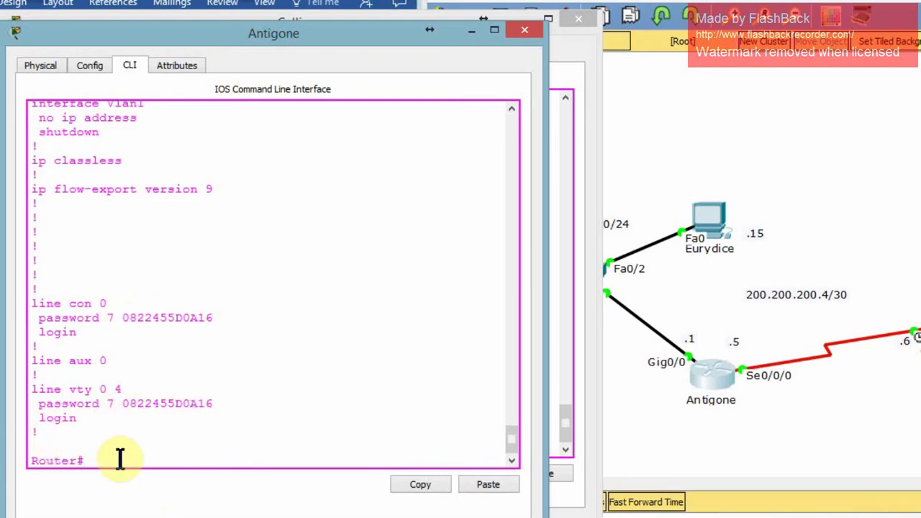
Log out of Antigone's console so it asks for the line password.
{"action": "type", "text": "exit"}
{"action": "key", "text": "Return"}
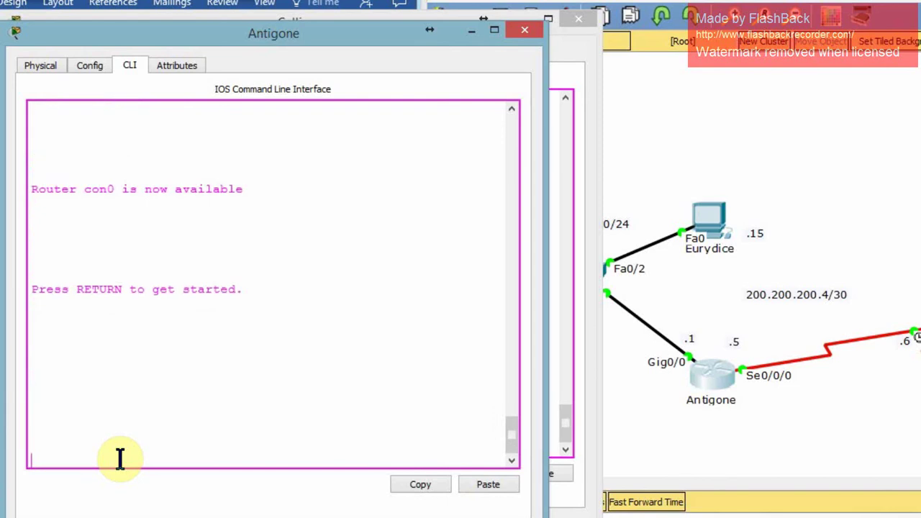
{"action": "key", "text": "Return"}
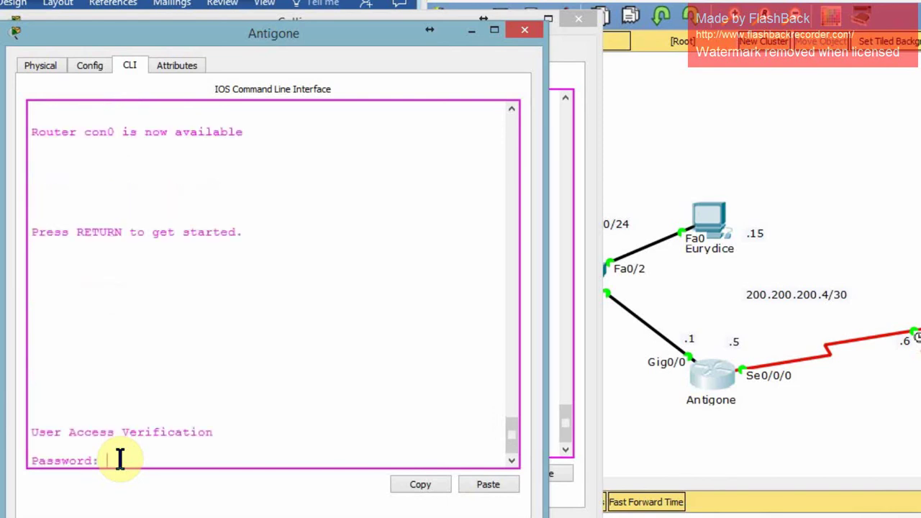
Log back in to the router with the console password and enter privileged mode with the enable password.
{"action": "key", "text": "Return"}
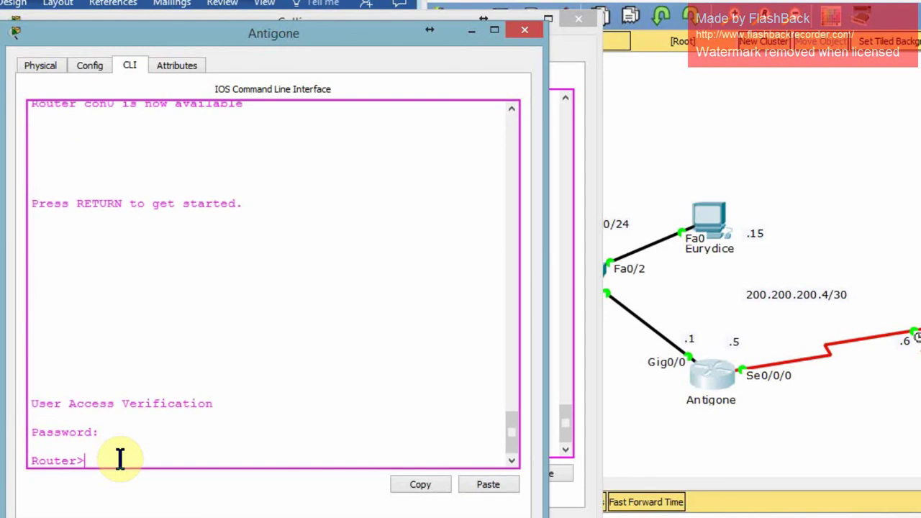
{"action": "type", "text": "enable"}
{"action": "key", "text": "Return"}
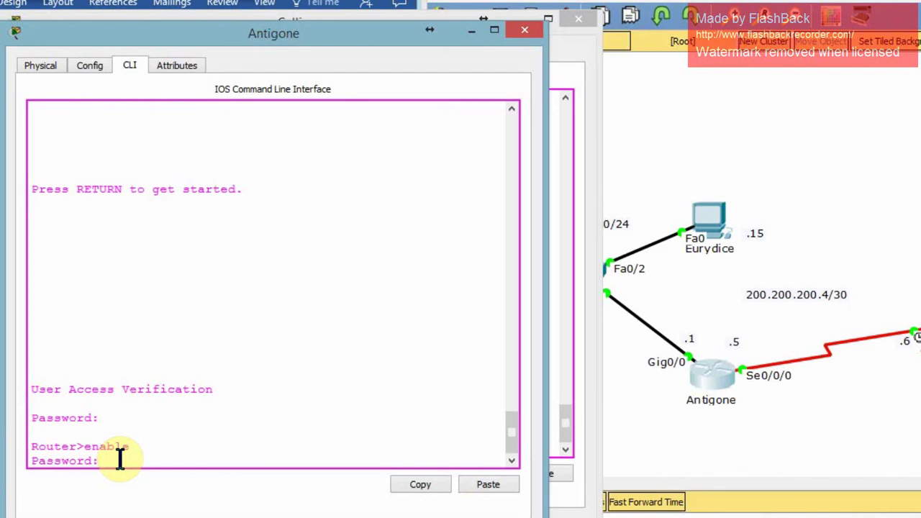
{"action": "key", "text": "Return"}
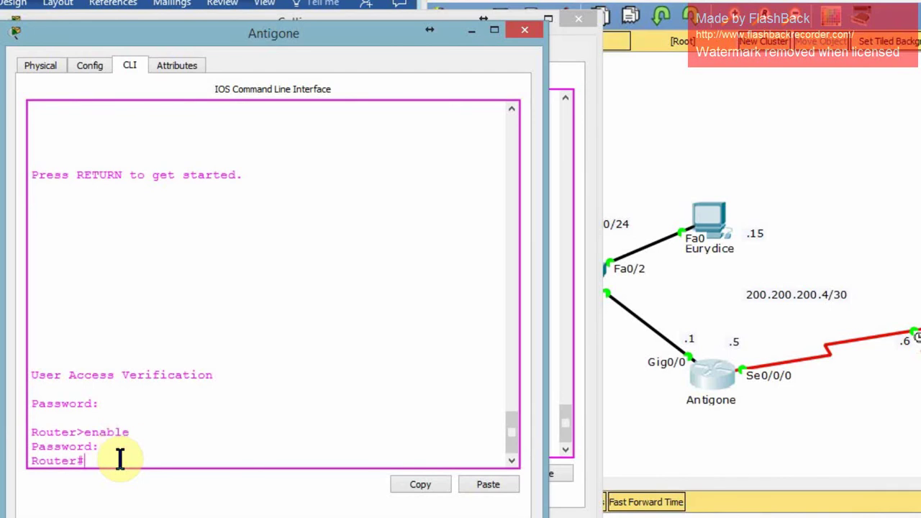
Enter global configuration and set the hostname to Antigone.
{"action": "type", "text": "config"}
{"action": "type", "text": " t"}
{"action": "key", "text": "Return"}
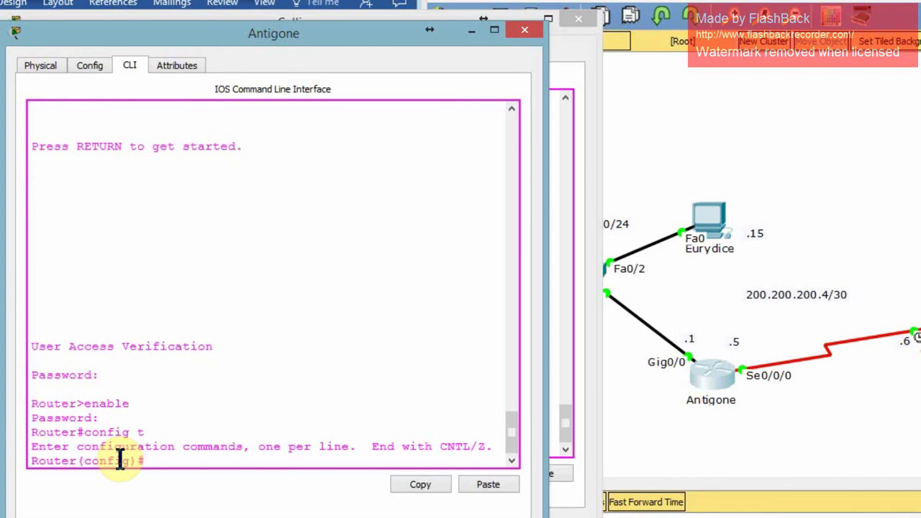
{"action": "type", "text": "Hostname Antigone"}
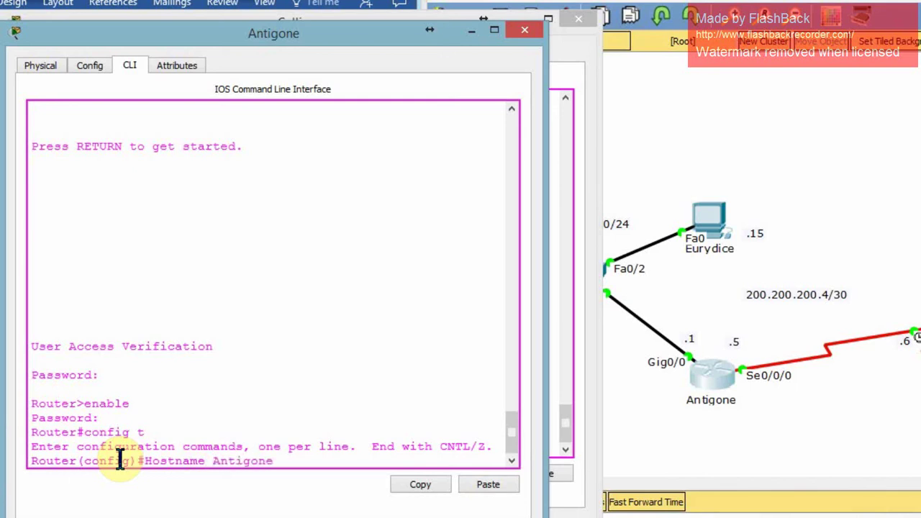
{"action": "key", "text": "Return"}
{"action": "key", "text": "Return"}
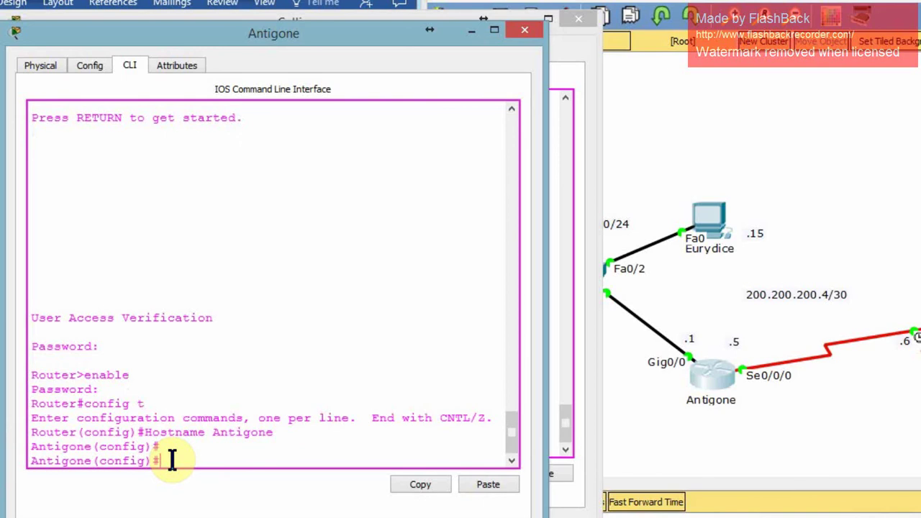
Set Antigone's MOTD banner to 'No Unauthorized Access Allowed!' and leave configuration mode.
{"action": "type", "text": "banner MOTD #No Unau"}
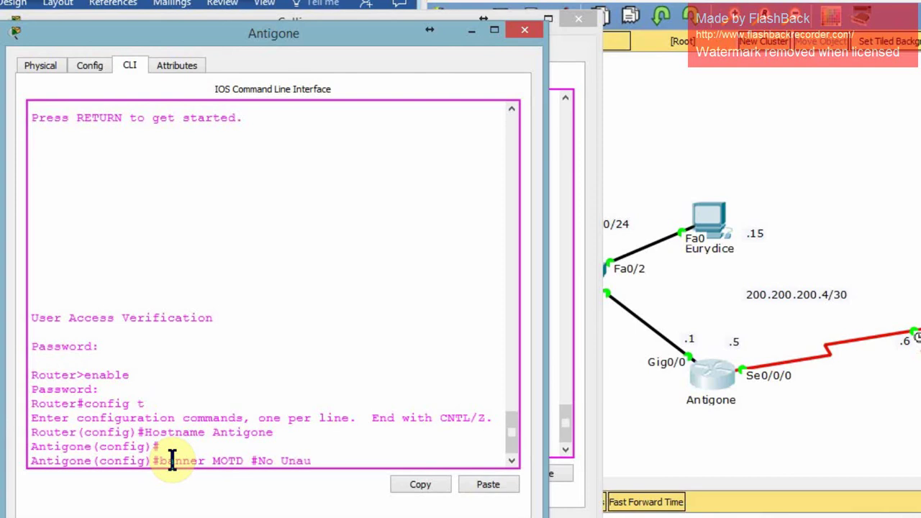
{"action": "type", "text": "thorized Access A"}
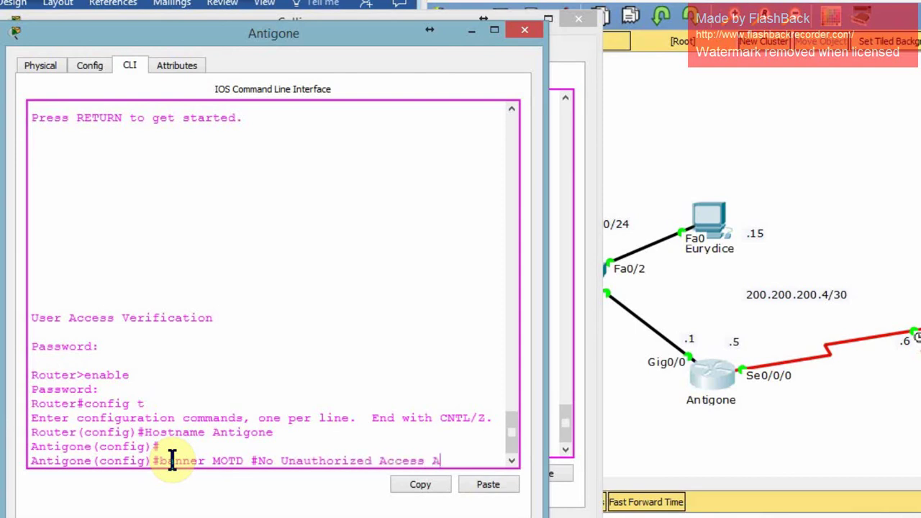
{"action": "type", "text": "llowed!#"}
{"action": "key", "text": "Return"}
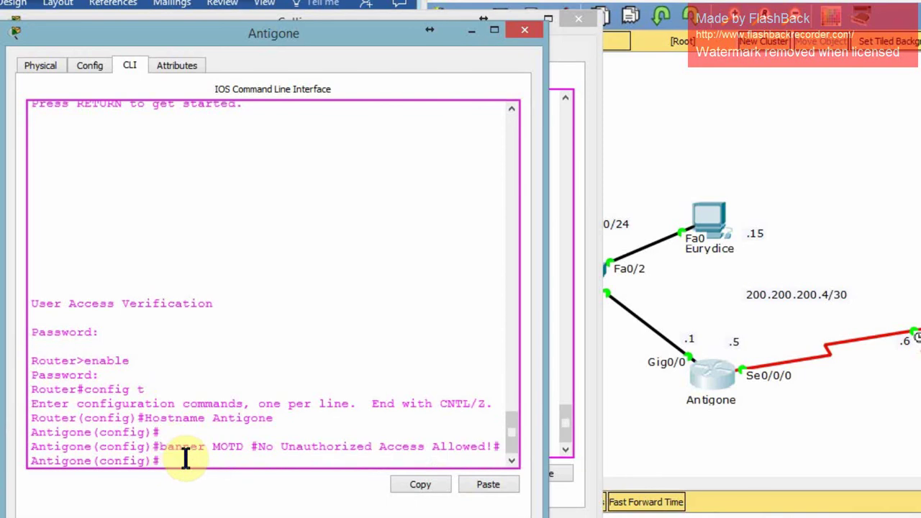
{"action": "type", "text": "exi"}
{"action": "type", "text": "t"}
{"action": "key", "text": "Return"}
{"action": "key", "text": "Return"}
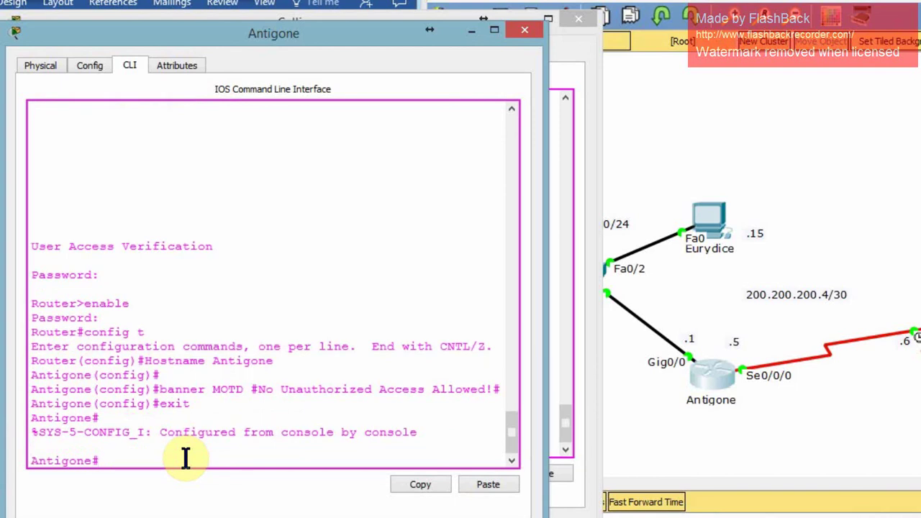
Save Antigone's running config to startup with 'copy run start', then log out and back in.
{"action": "type", "text": "copy run start"}
{"action": "key", "text": "Return"}
{"action": "key", "text": "Return"}
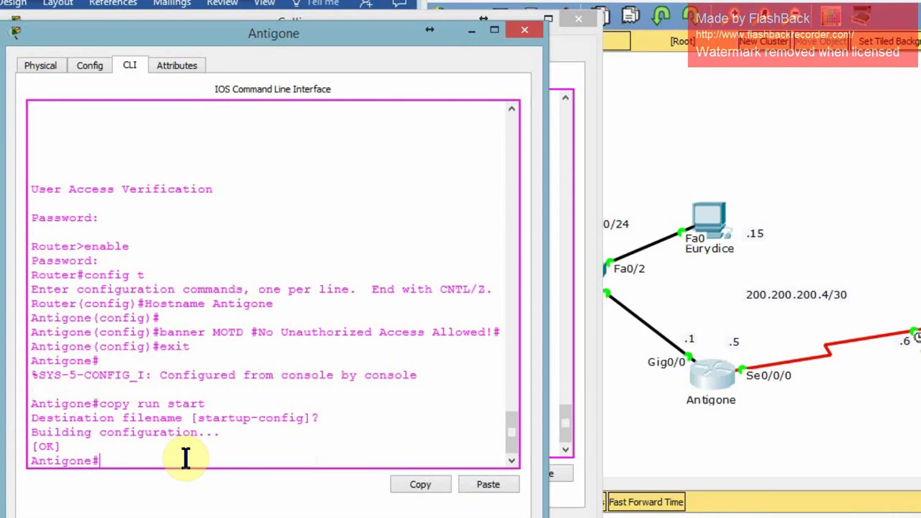
{"action": "type", "text": "exit"}
{"action": "key", "text": "Return"}
{"action": "key", "text": "Return"}
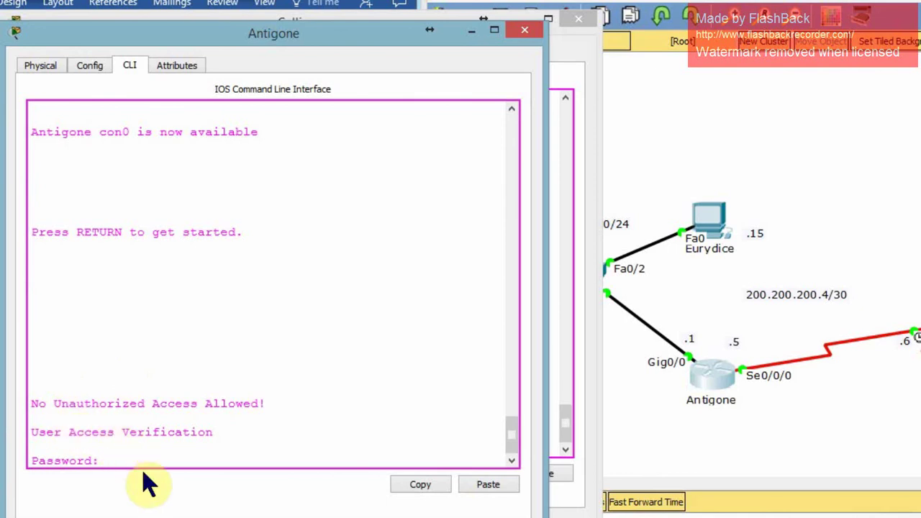
{"action": "key", "text": "Return"}
On Calliope's console, set hostname Calliope and MOTD banner 'No Tresspassers!!'.
{"action": "left_click", "coordinate": [472, 29]}
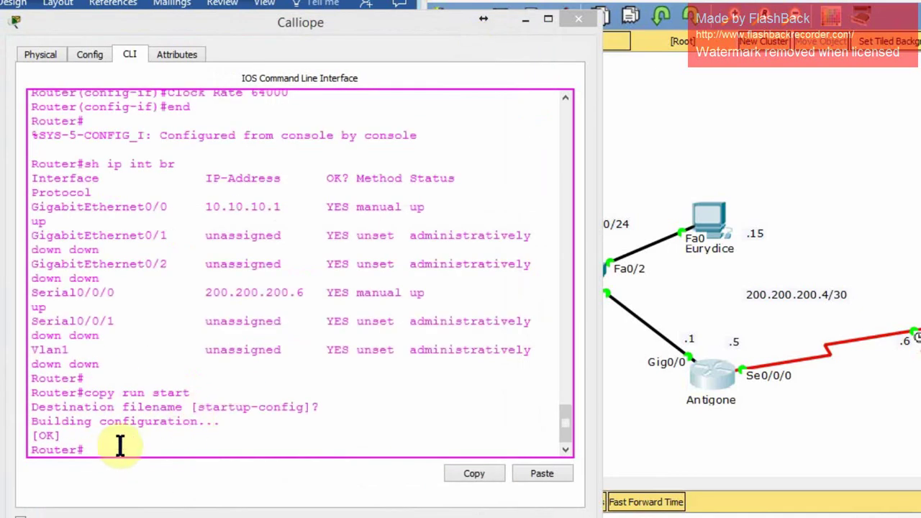
{"action": "key", "text": "Return"}
{"action": "type", "text": "config t"}
{"action": "key", "text": "Return"}
{"action": "type", "text": "Hostname Calliope"}
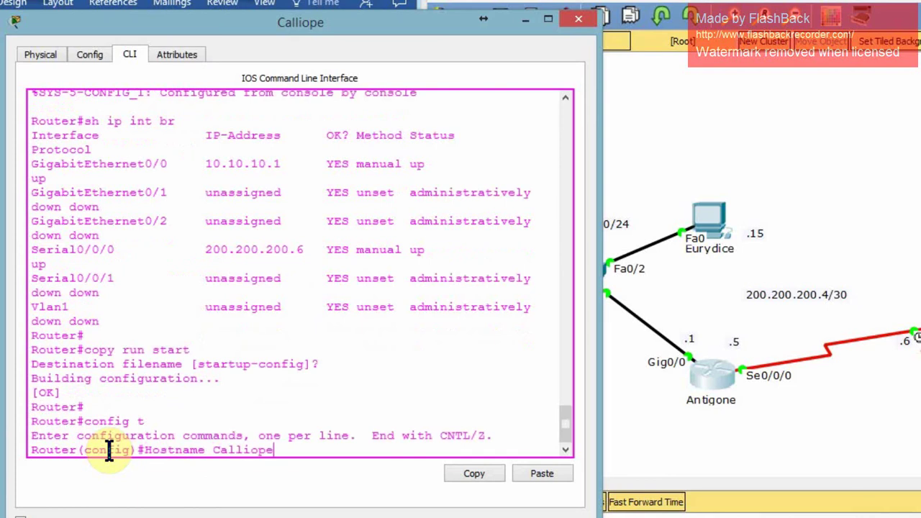
{"action": "key", "text": "Return"}
{"action": "type", "text": "banner MOTD # "}
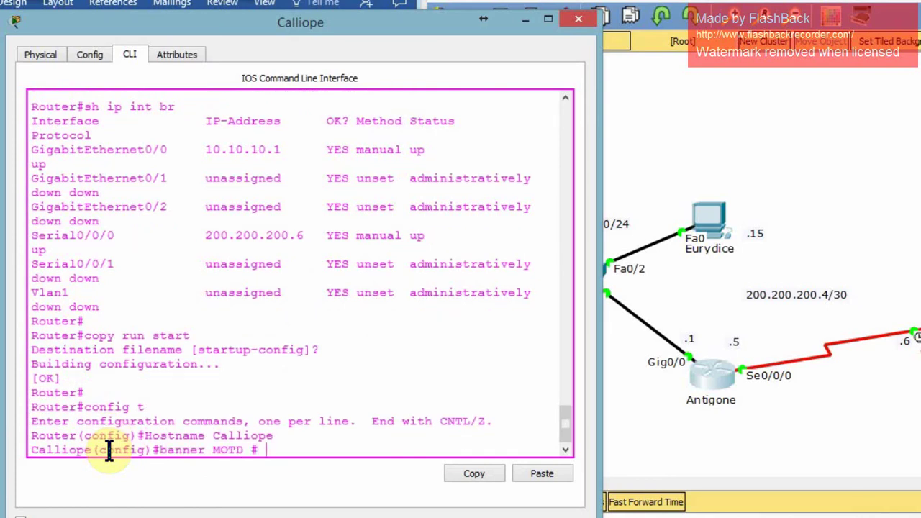
{"action": "type", "text": "No Tresspassers!! #"}
{"action": "key", "text": "Return"}
Give console line 0 a password and require login.
{"action": "type", "text": "line c"}
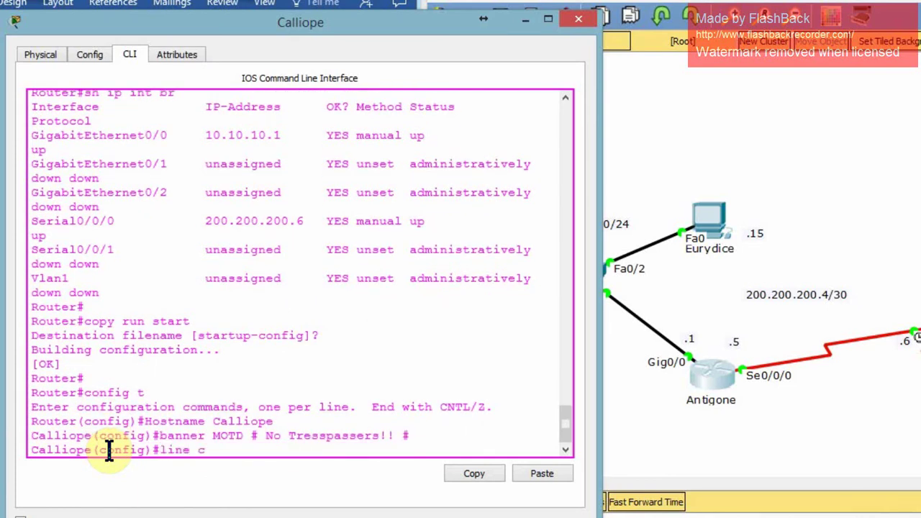
{"action": "type", "text": "onsole 1"}
{"action": "key", "text": "Return"}
{"action": "type", "text": "line console 0"}
{"action": "key", "text": "Return"}
{"action": "type", "text": "passwor"}
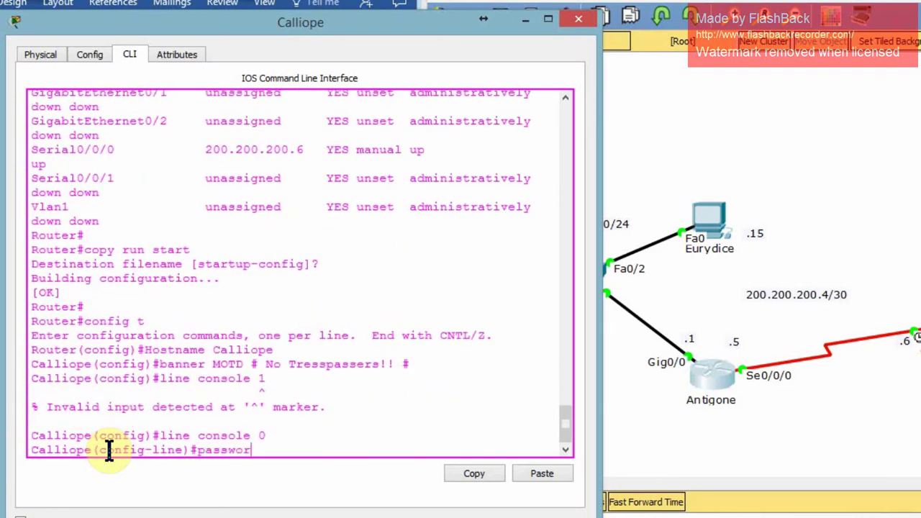
{"action": "type", "text": "d cisco"}
{"action": "key", "text": "Return"}
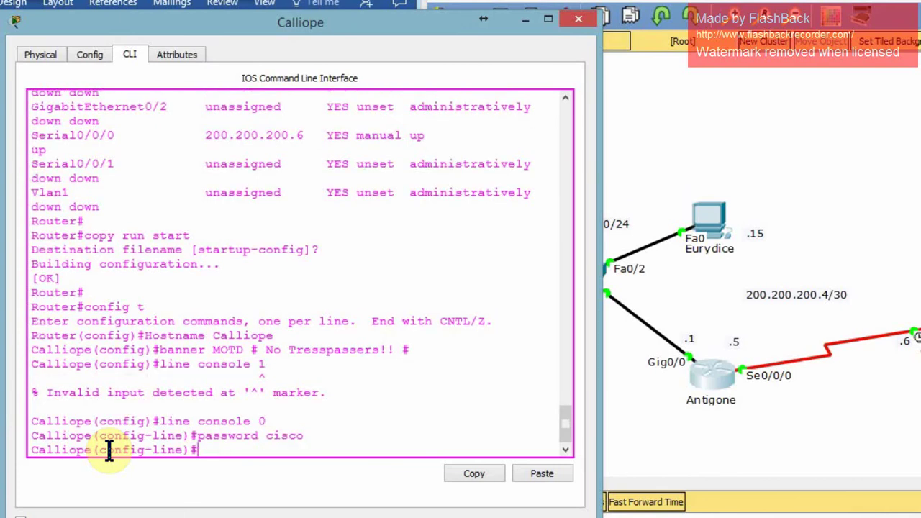
{"action": "type", "text": "login"}
Password-protect VTY lines 0 15 with login required.
{"action": "key", "text": "Return"}
{"action": "type", "text": "line vty 0 15"}
{"action": "key", "text": "Return"}
{"action": "type", "text": "password cisco"}
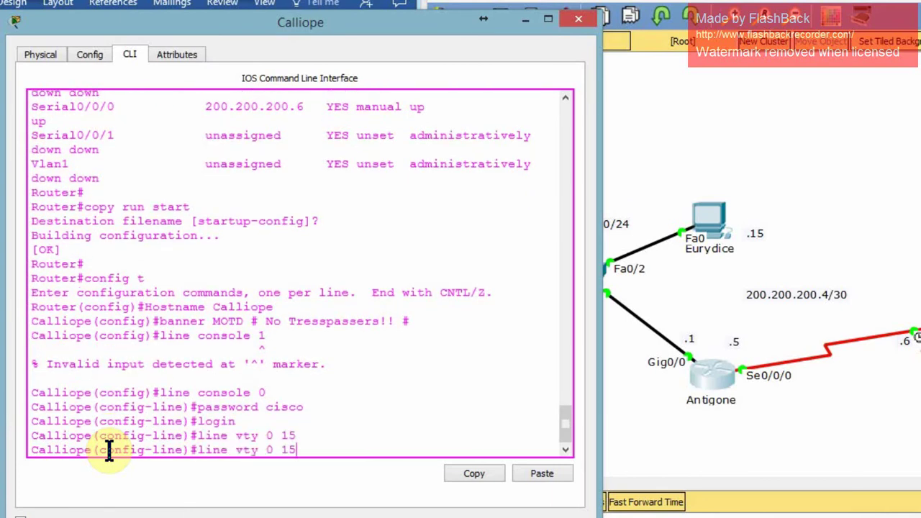
{"action": "key", "text": "Return"}
{"action": "type", "text": "login exit"}
Enable service password-encryption and set Calliope's enable secret.
{"action": "key", "text": "Return"}
{"action": "type", "text": "service password-encrypt"}
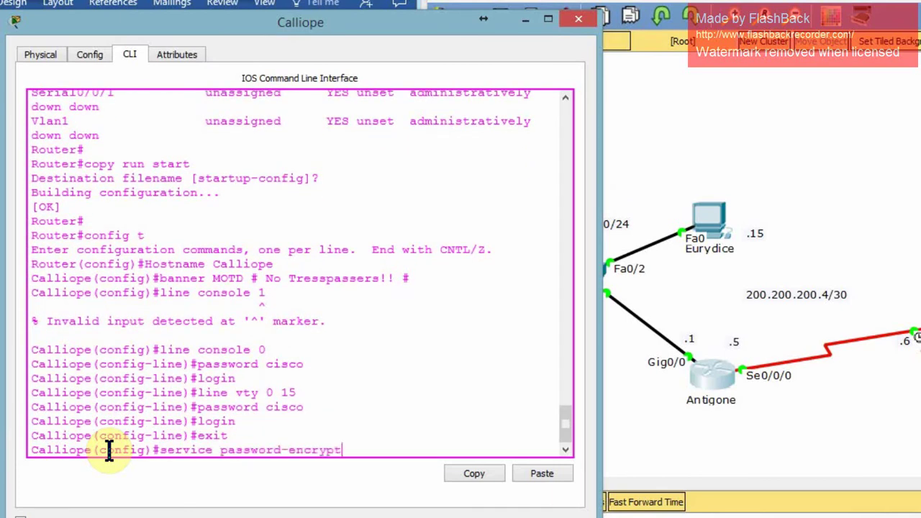
{"action": "key", "text": "Return"}
{"action": "type", "text": "enable secret Cisco"}
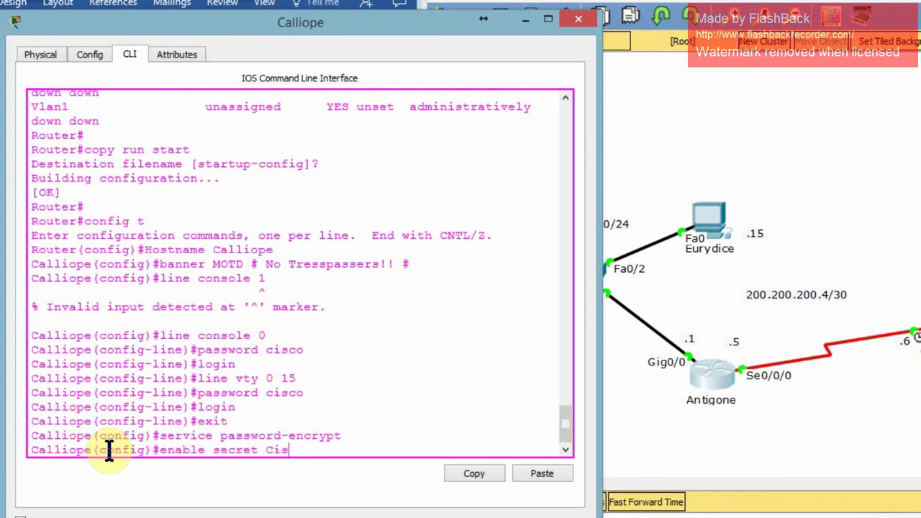
{"action": "key", "text": "Return"}
{"action": "type", "text": "exit"}
Save Calliope's config to startup-config, then log out and back in with the console password.
{"action": "key", "text": "Return"}
{"action": "type", "text": "copy run start"}
{"action": "key", "text": "Return"}
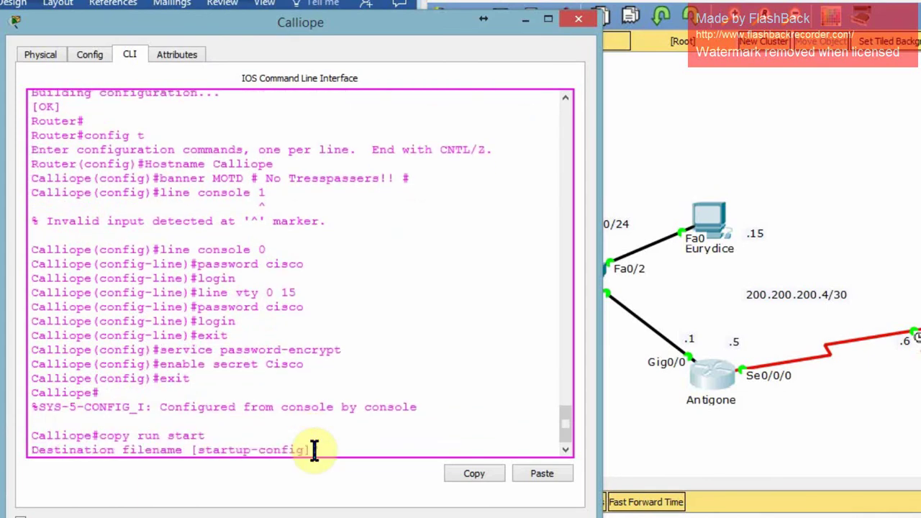
{"action": "key", "text": "Return"}
{"action": "type", "text": "exit"}
{"action": "key", "text": "Return"}
{"action": "key", "text": "Return"}
{"action": "type", "text": "cisco"}
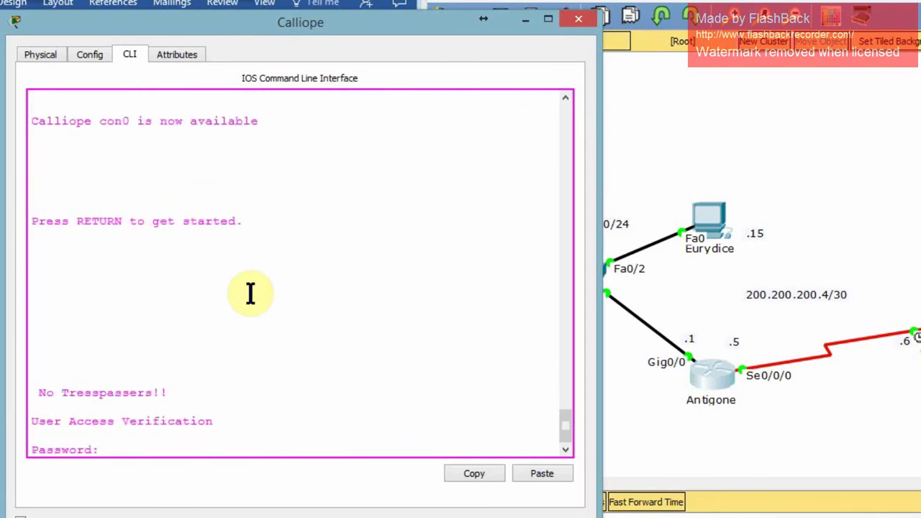
{"action": "key", "text": "Return"}
Enter privileged mode with the enable secret and go into global configuration on Calliope.
{"action": "type", "text": "enable"}
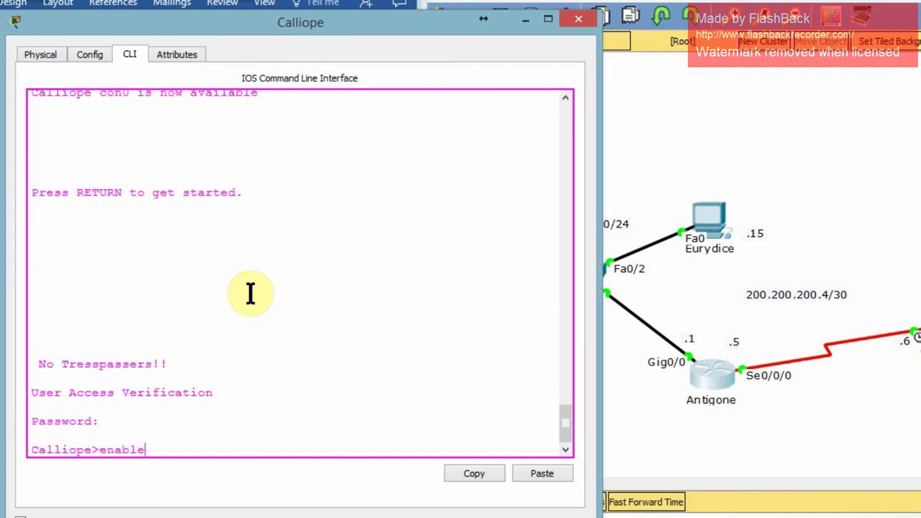
{"action": "key", "text": "Return"}
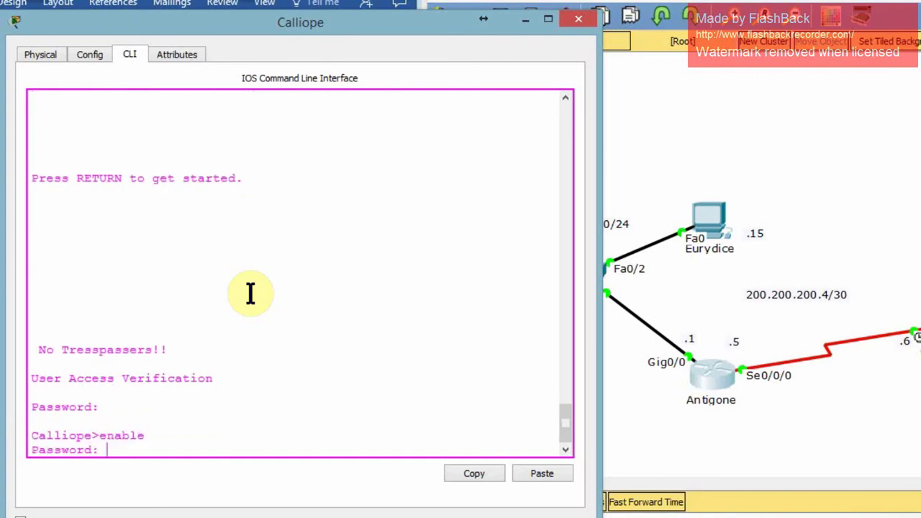
{"action": "key", "text": "Return"}
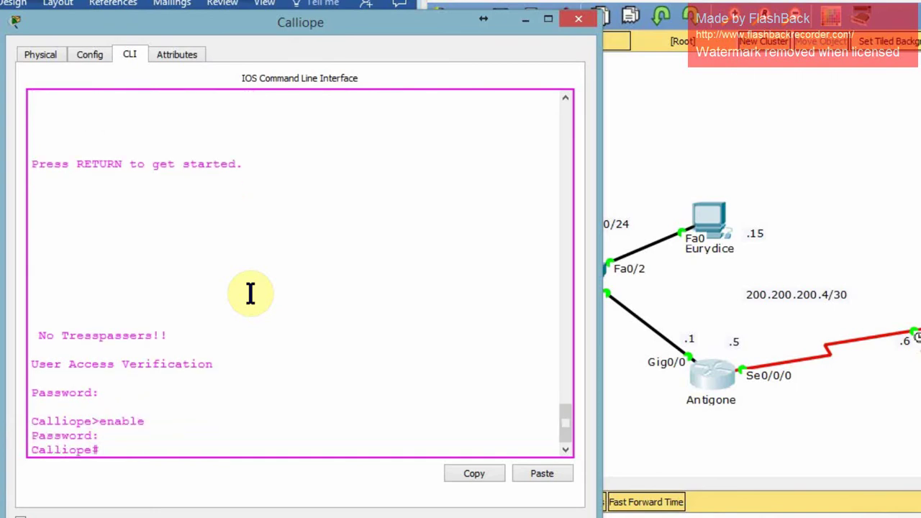
{"action": "type", "text": "config"}
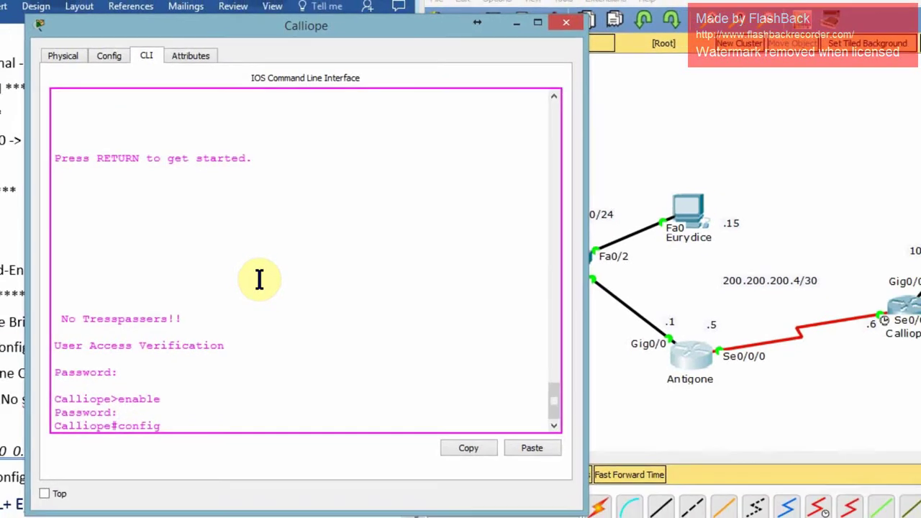
{"action": "type", "text": " t"}
{"action": "key", "text": "Return"}
From the Orpheus server's Command Prompt, telnet to 192.168.10.1 and see it time out.
{"action": "left_click", "coordinate": [516, 23]}
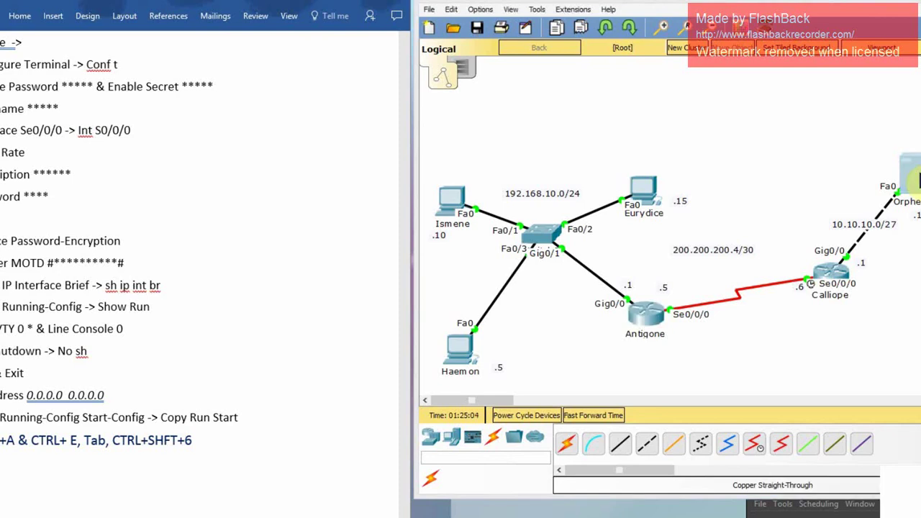
{"action": "left_click", "coordinate": [912, 176]}
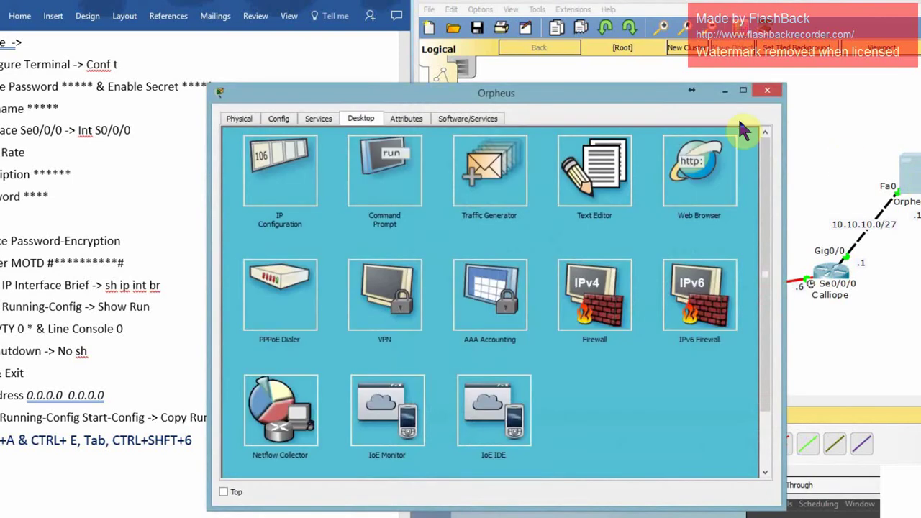
{"action": "left_click", "coordinate": [382, 175]}
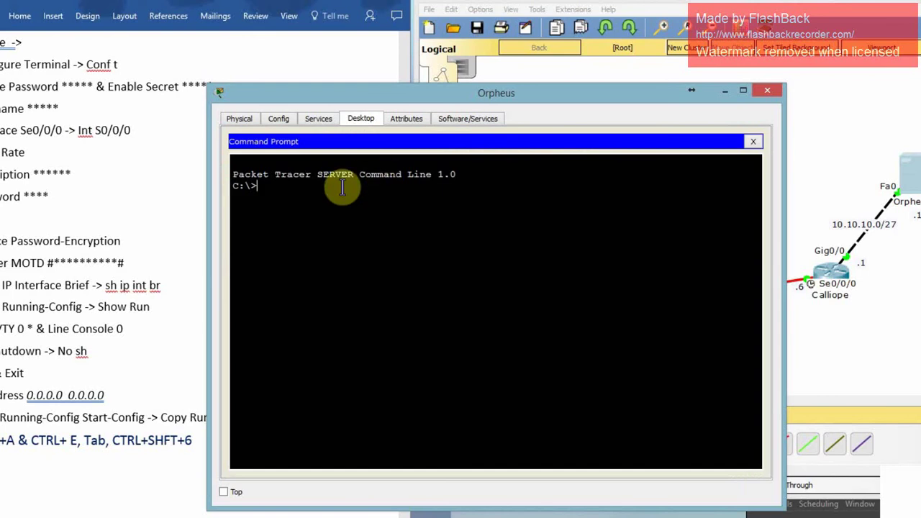
{"action": "type", "text": "telnet"}
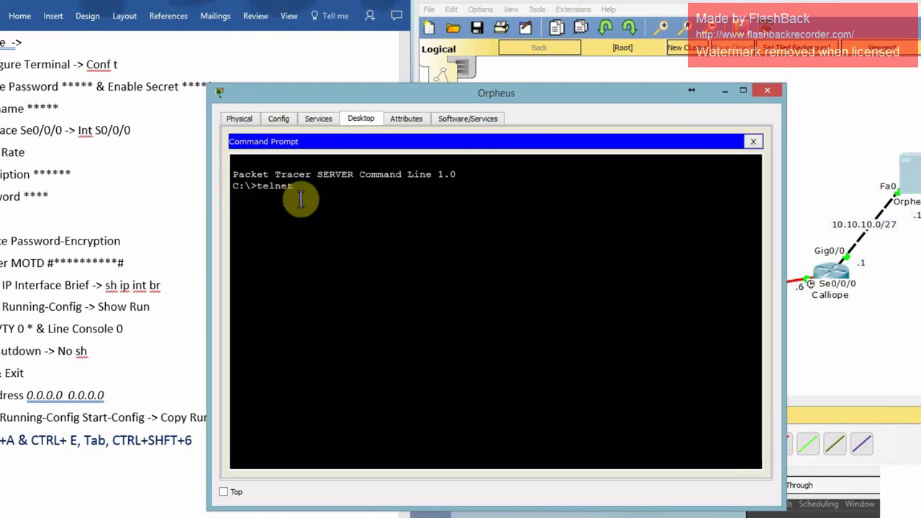
{"action": "type", "text": " 192."}
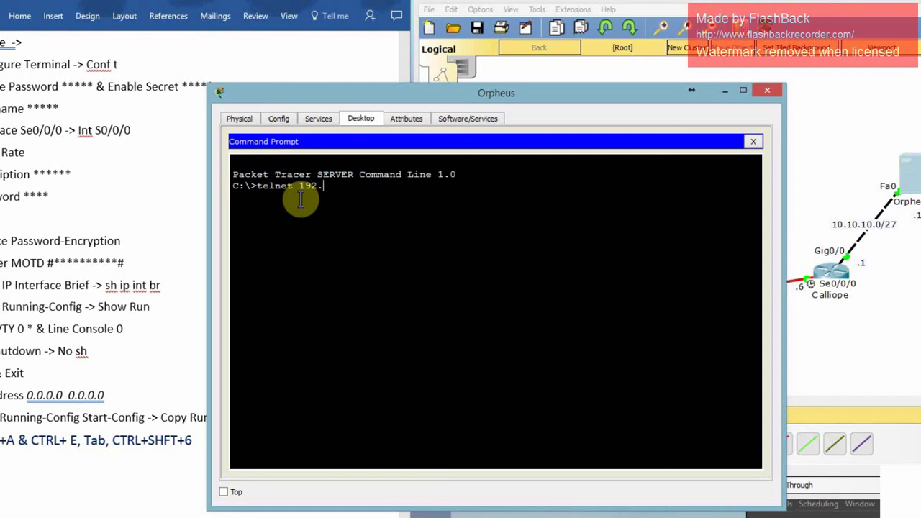
{"action": "type", "text": "168.10."}
{"action": "left_click_drag", "start_coordinate": [425, 92], "coordinate": [260, 62]}
{"action": "type", "text": "1"}
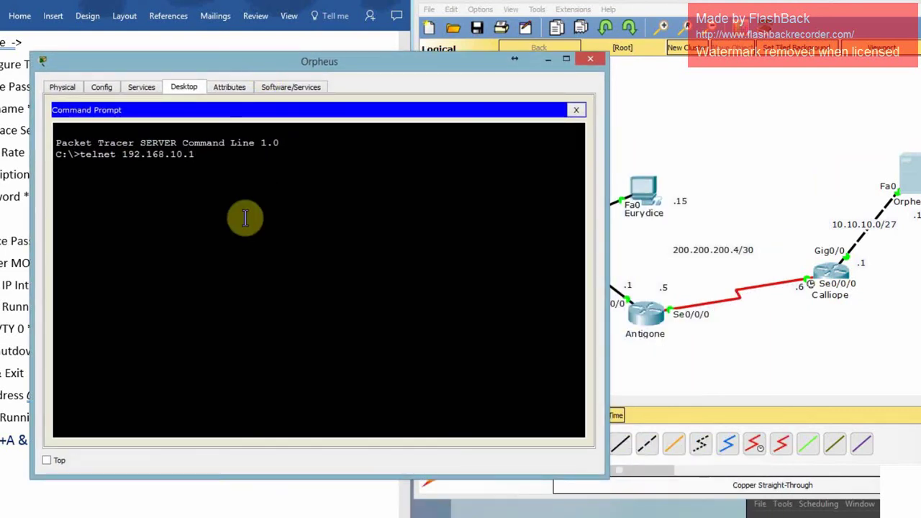
{"action": "key", "text": "Return"}
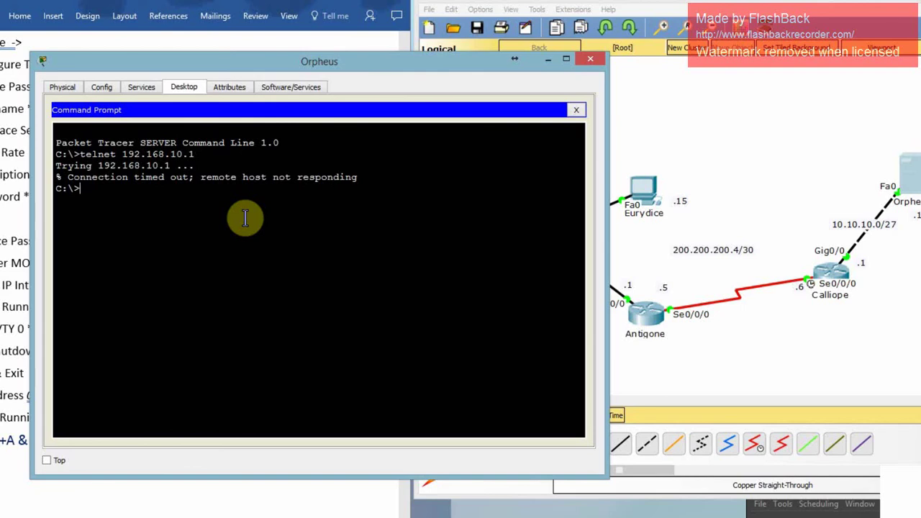
Close Orpheus and telnet to 192.168.10.1 from the Eurydice PC's Command Prompt.
{"action": "left_click", "coordinate": [588, 61]}
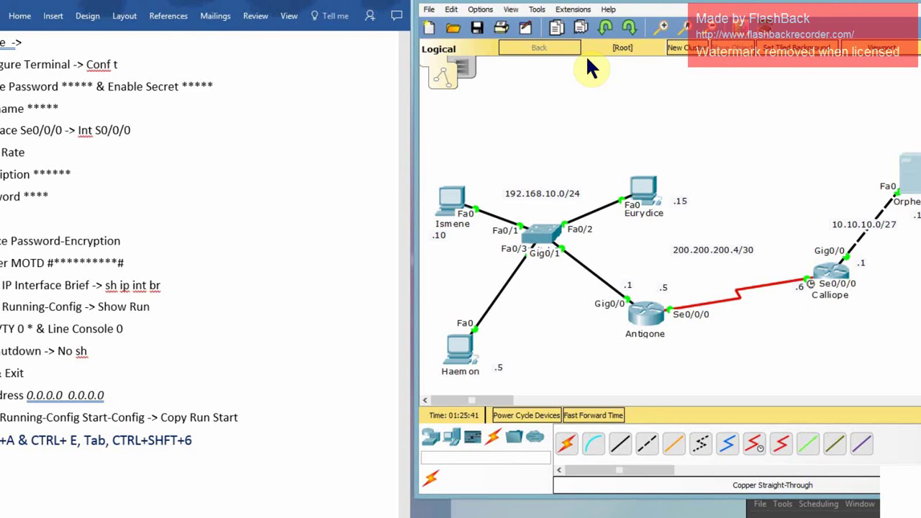
{"action": "left_click", "coordinate": [645, 196]}
{"action": "left_click", "coordinate": [623, 188]}
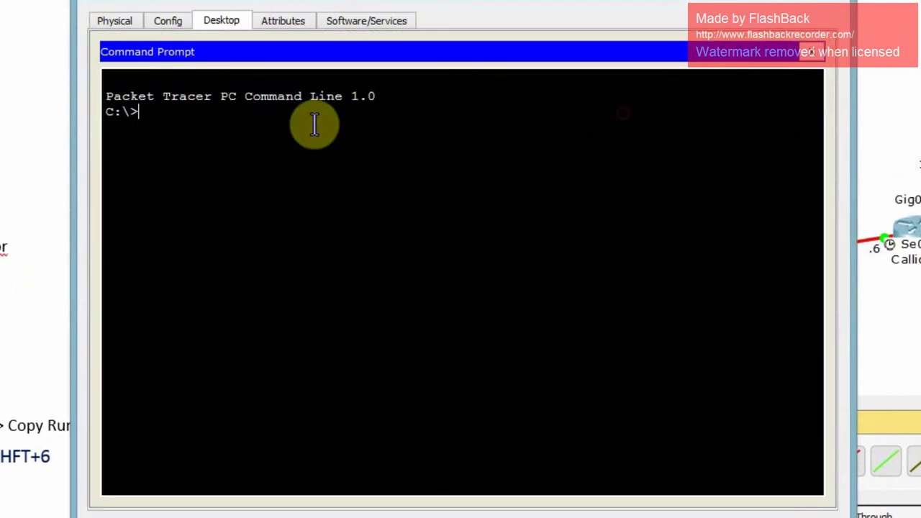
{"action": "type", "text": "telne"}
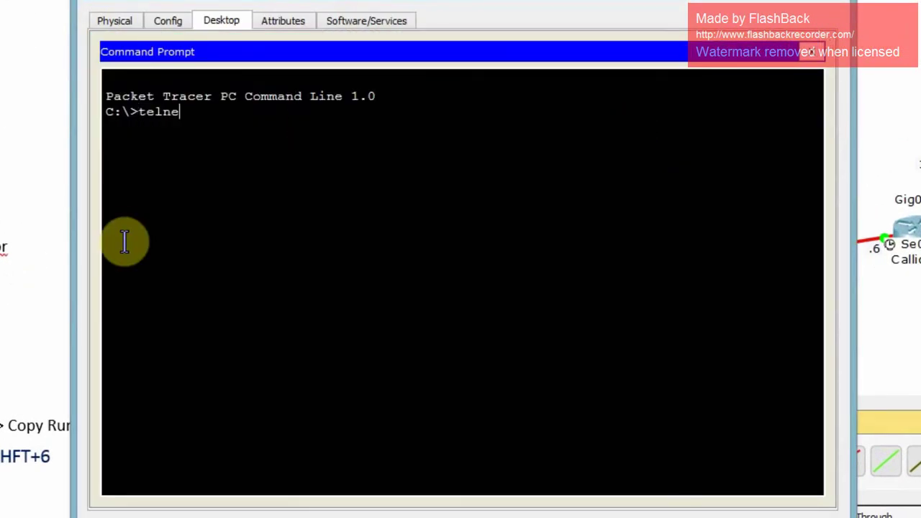
{"action": "type", "text": "t 192.168.10.1"}
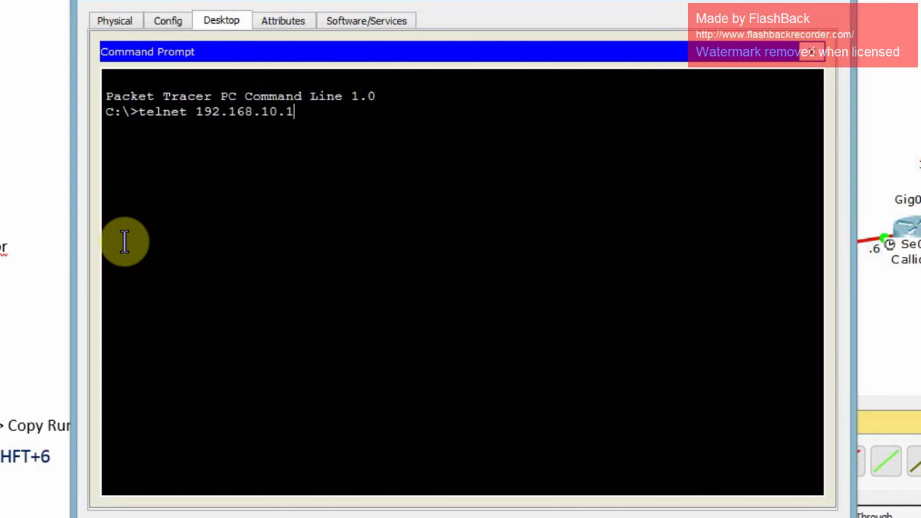
{"action": "key", "text": "Return"}
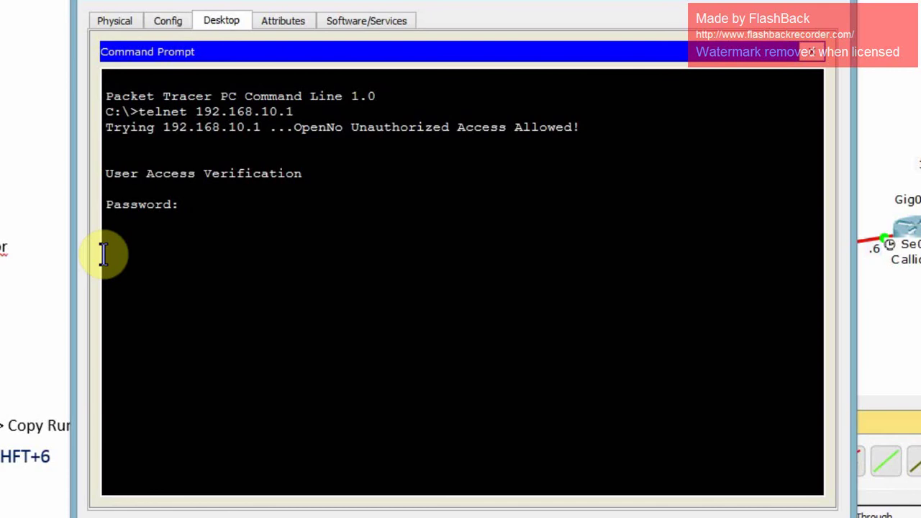
Log in to Antigone with the line password and request privileged mode with enable.
{"action": "key", "text": "Return"}
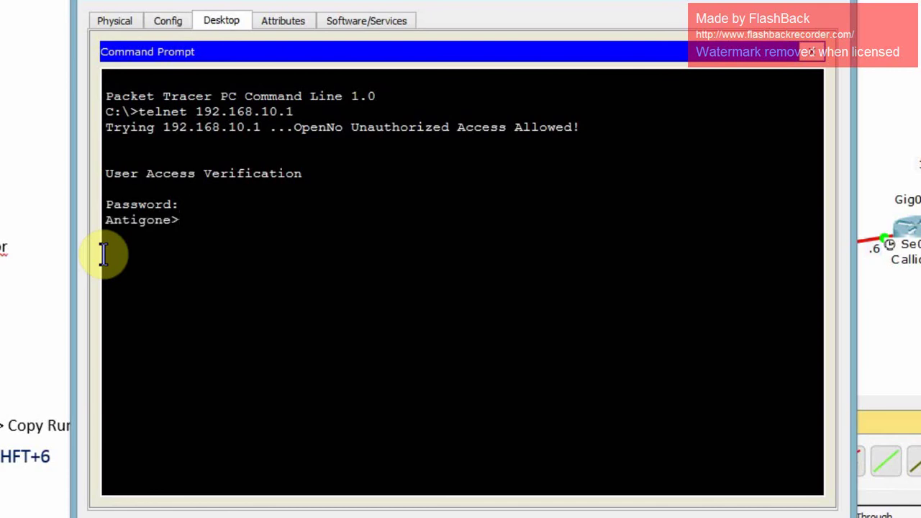
{"action": "type", "text": "enable"}
{"action": "key", "text": "Return"}
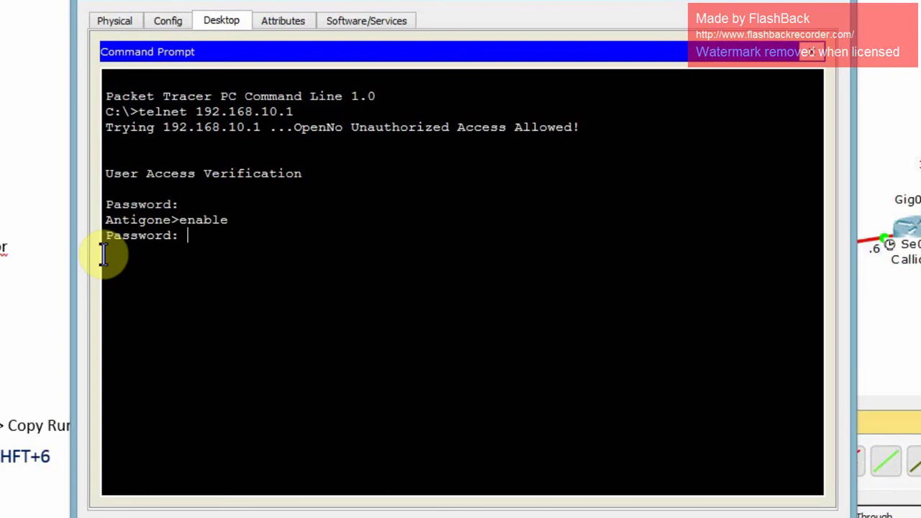
Add static route 10.10.10.0 255.255.255.224 via 200.200.200.6 on Antigone, fixing the destination typo.
{"action": "key", "text": "Return"}
{"action": "type", "text": "config"}
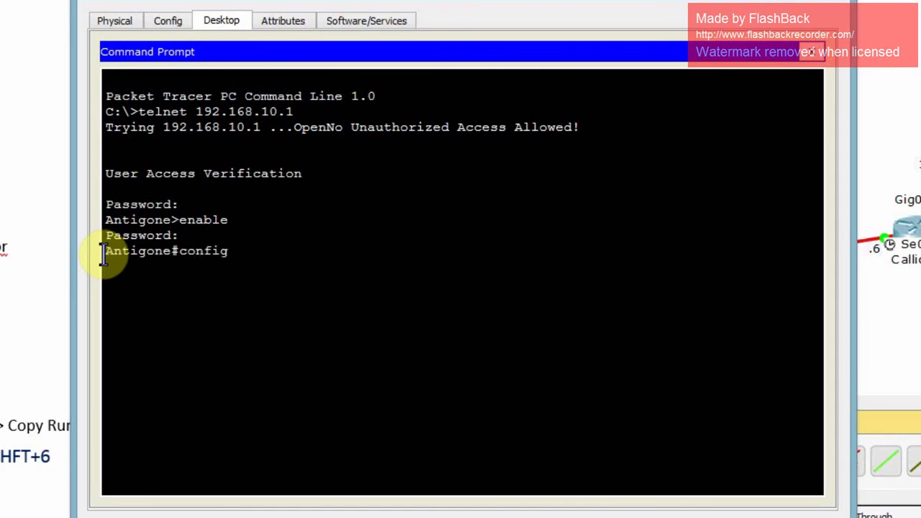
{"action": "type", "text": " t"}
{"action": "key", "text": "Return"}
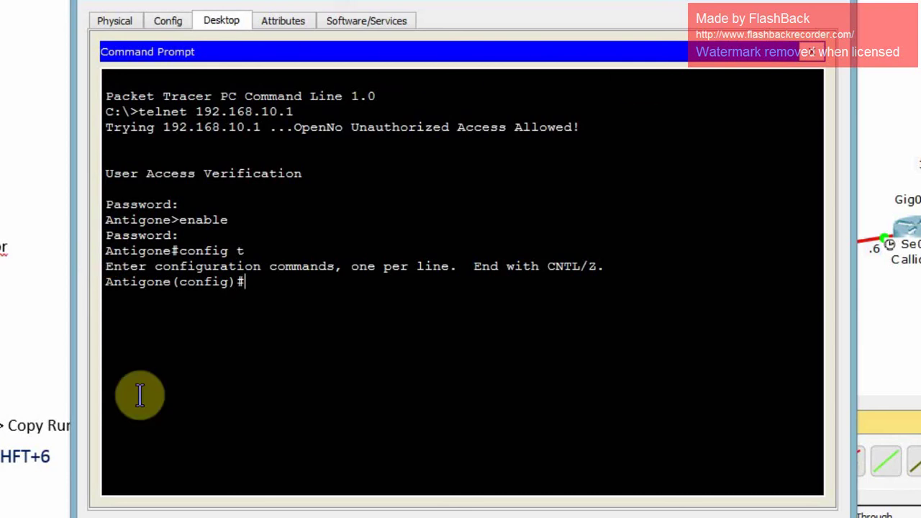
{"action": "type", "text": "ip route"}
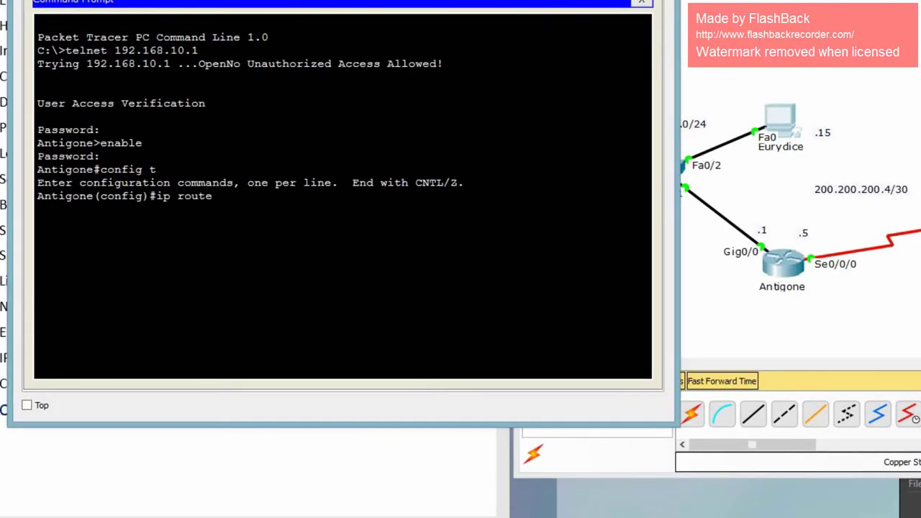
{"action": "left_click", "coordinate": [470, 420]}
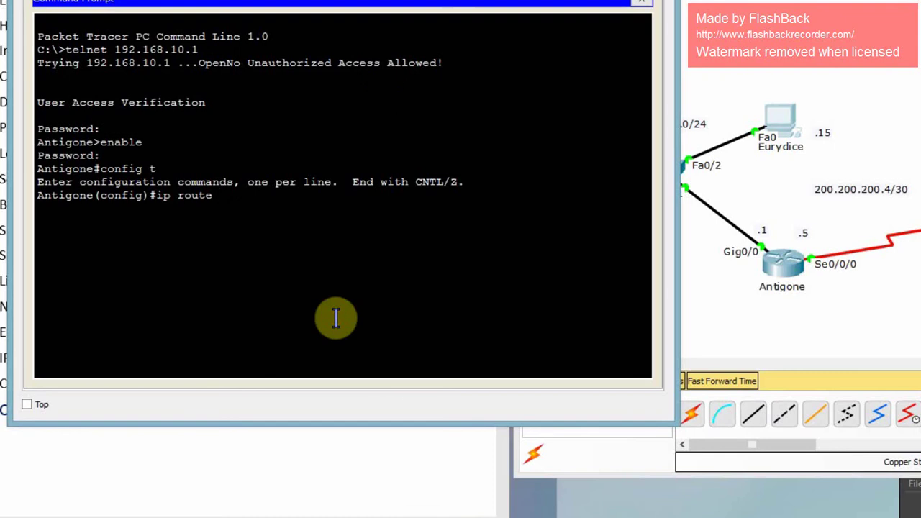
{"action": "type", "text": "10.10.10.1 255.255.255.255."}
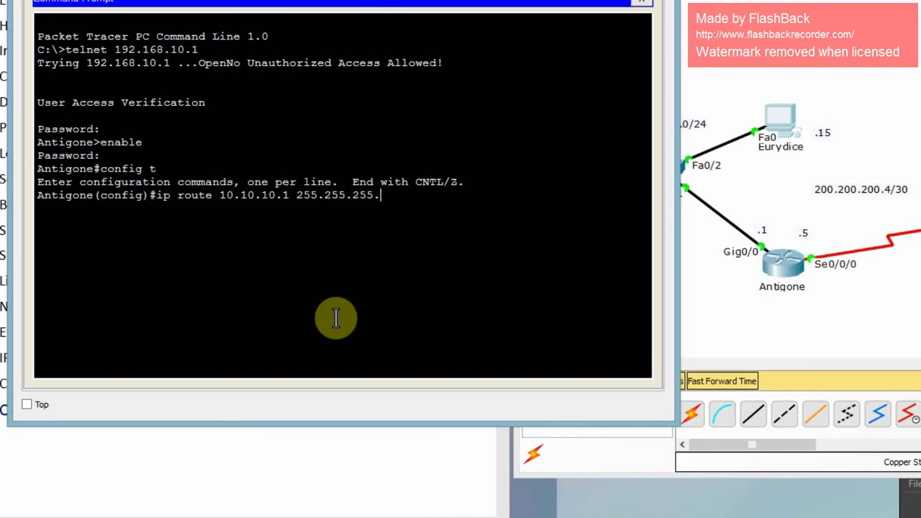
{"action": "type", "text": "224 20"}
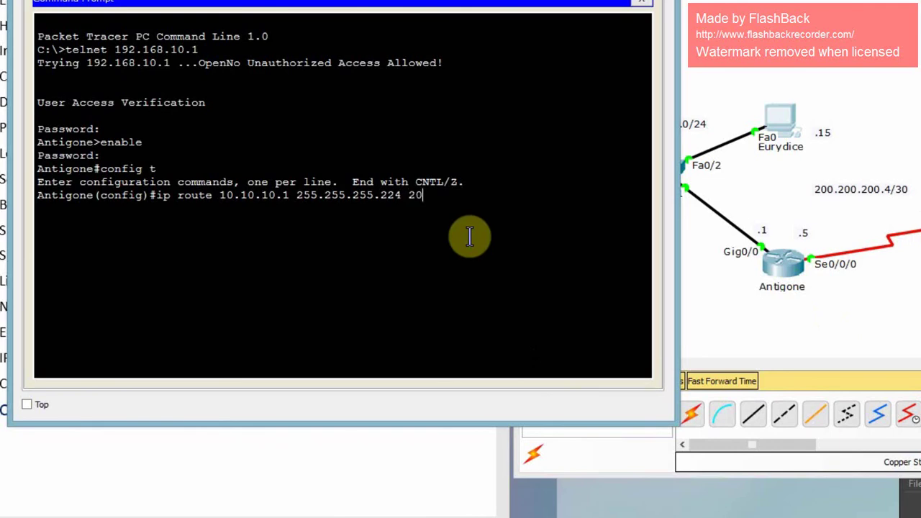
{"action": "type", "text": "0.200.200.6"}
{"action": "key", "text": "Left"}
{"action": "key", "text": "Left"}
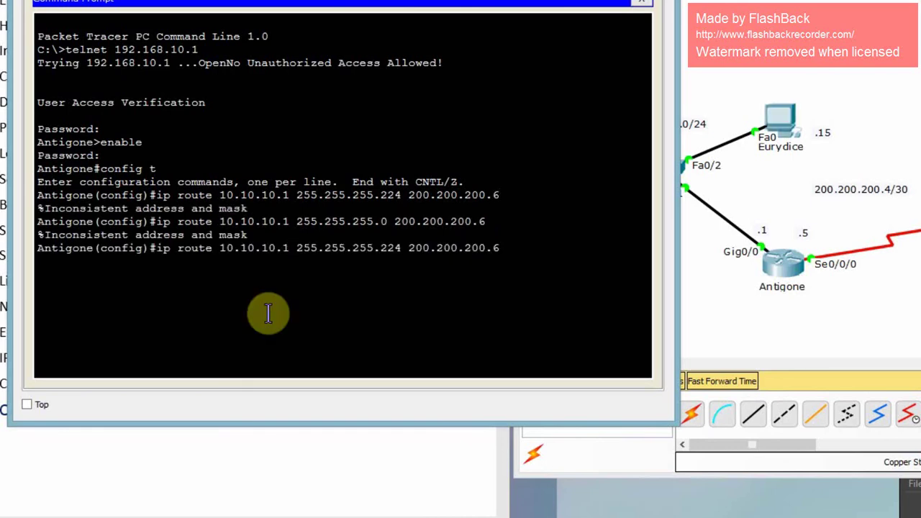
{"action": "key", "text": "BackSpace"}
{"action": "type", "text": "0"}
{"action": "key", "text": "Return"}
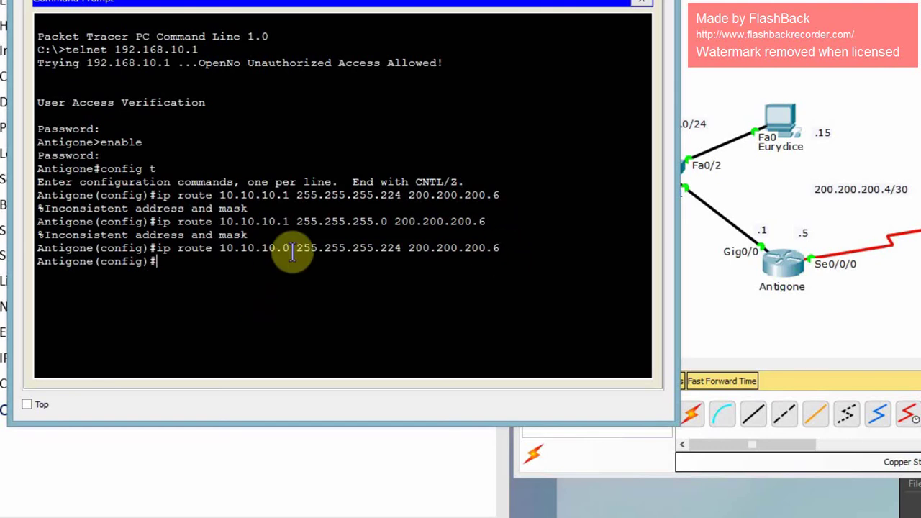
Exit configuration and run 'show ip route' to confirm the 10.10.10.0/27 route.
{"action": "type", "text": "exit"}
{"action": "key", "text": "Return"}
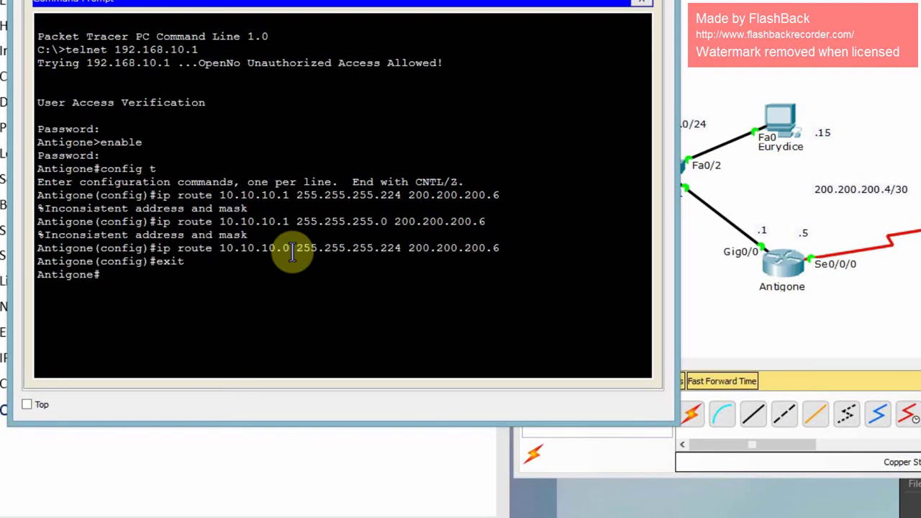
{"action": "key", "text": "Return"}
{"action": "type", "text": "show ip route"}
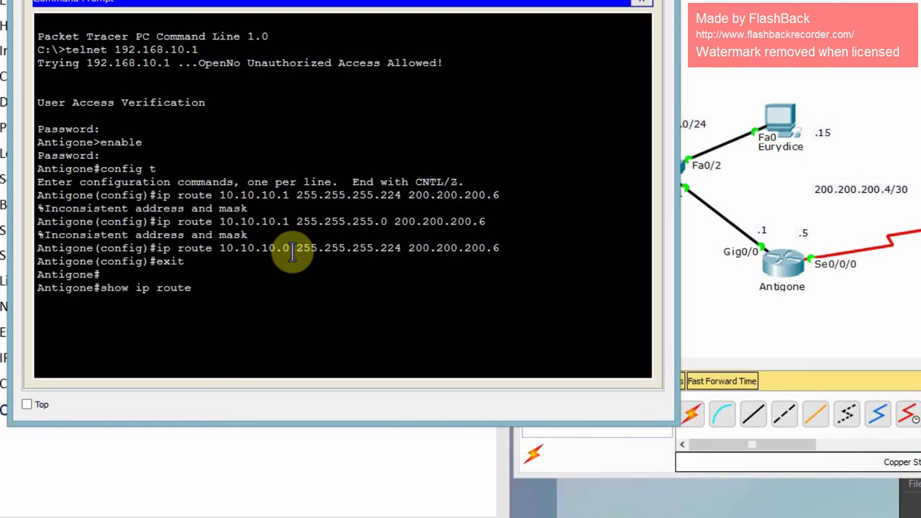
{"action": "key", "text": "Return"}
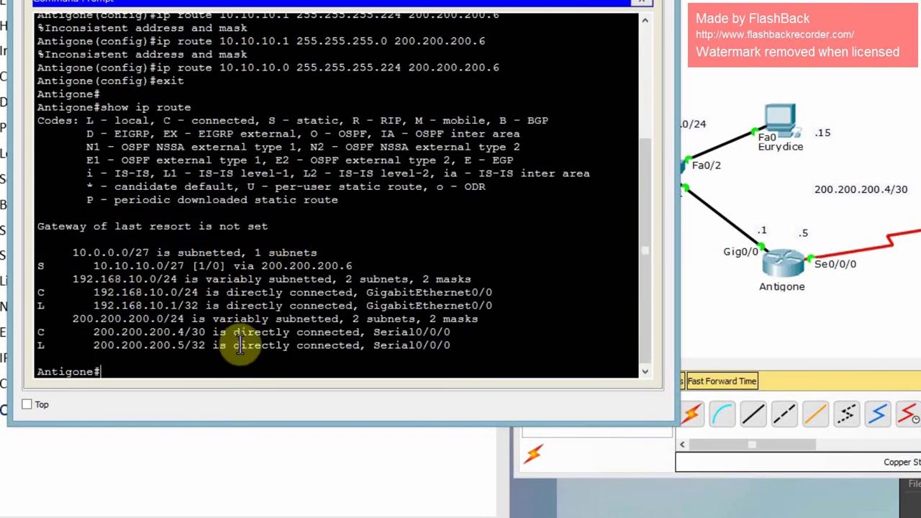
Save Antigone's config, then telnet to Calliope at 10.10.10.1 and reach global configuration.
{"action": "type", "text": "copy run start"}
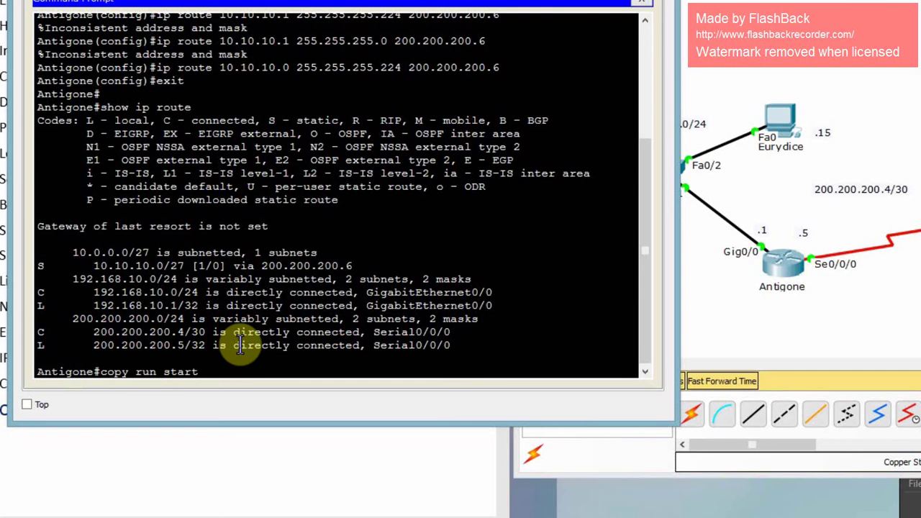
{"action": "key", "text": "Return"}
{"action": "key", "text": "Return"}
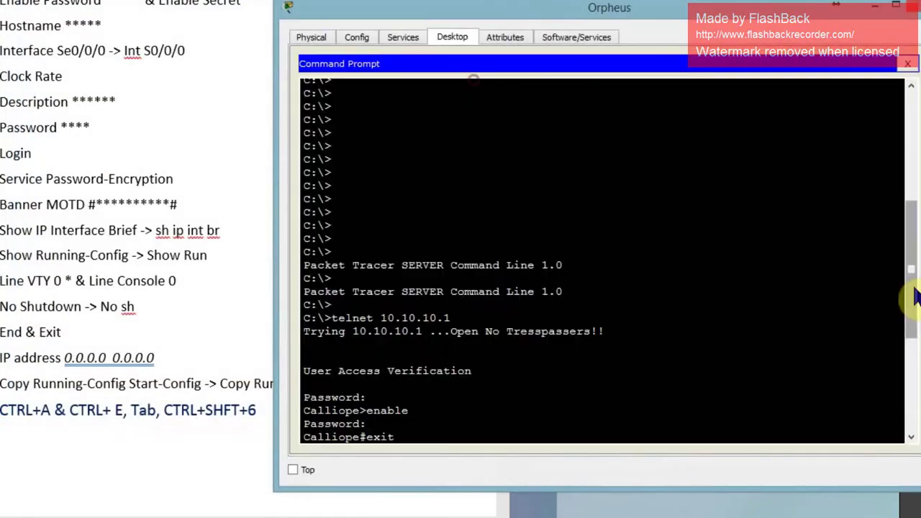
{"action": "scroll", "coordinate": [913, 295], "scroll_direction": "down", "scroll_amount": 6}
{"action": "type", "text": "telnet 10.1"}
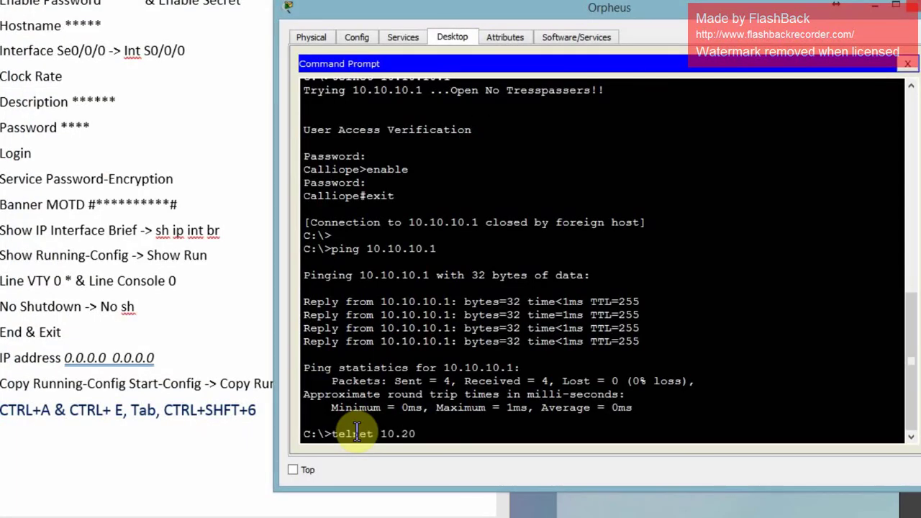
{"action": "type", "text": "0.10.1"}
{"action": "key", "text": "Return"}
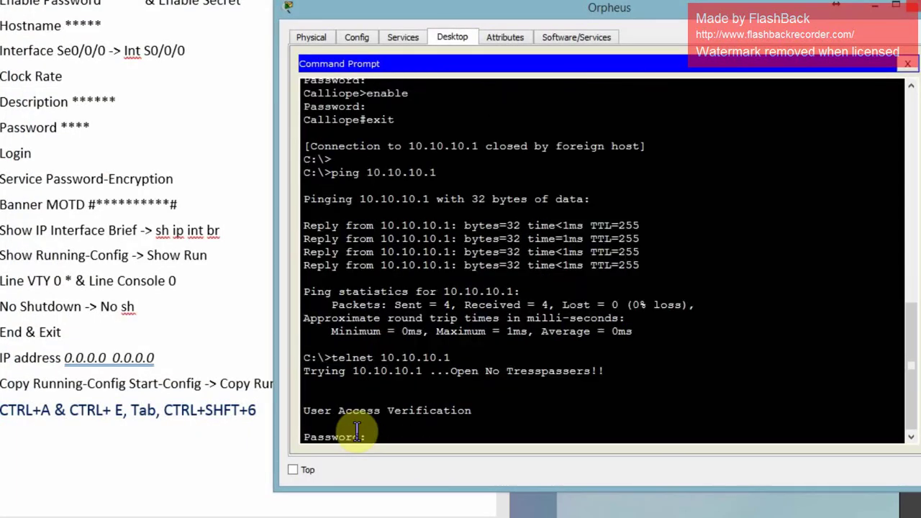
{"action": "key", "text": "Return"}
{"action": "type", "text": "enable"}
{"action": "key", "text": "Return"}
{"action": "key", "text": "Return"}
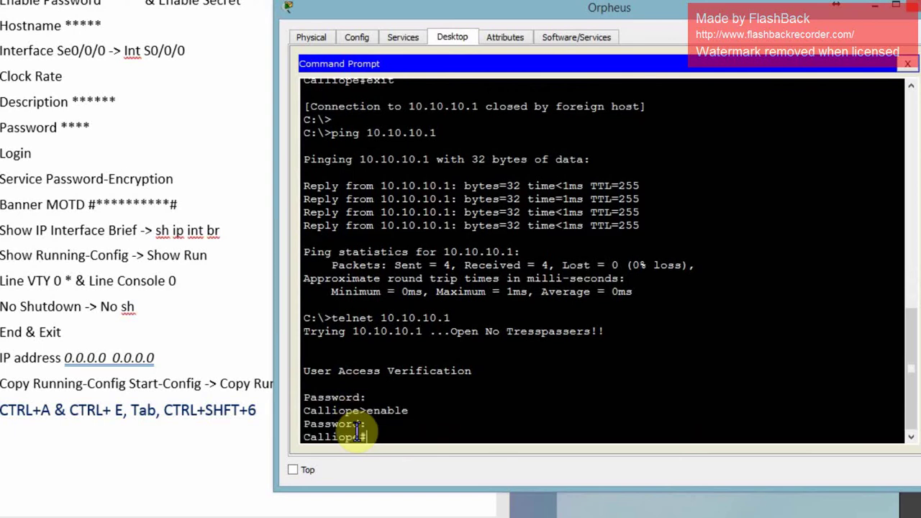
{"action": "type", "text": "config t"}
{"action": "key", "text": "Return"}
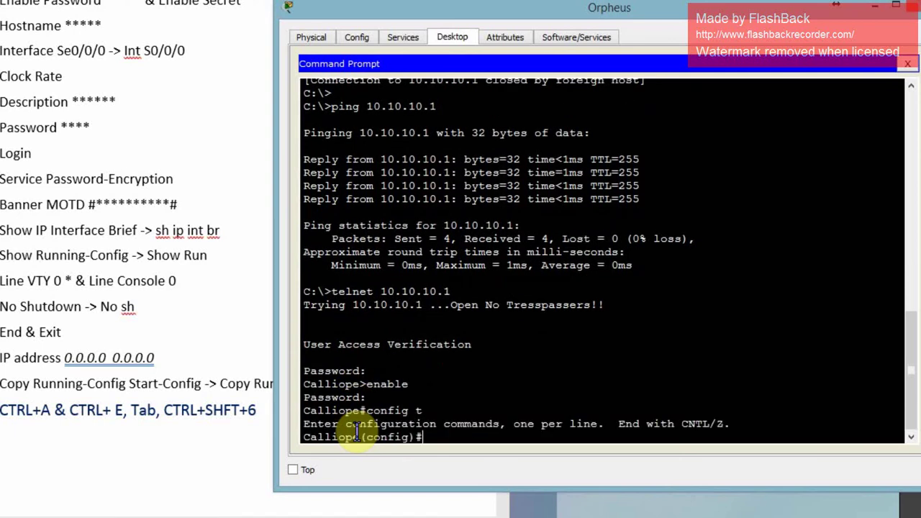
Add static route 192.168.10.0 255.255.255.0 via 200.200.200.5 on Calliope.
{"action": "type", "text": "ip route"}
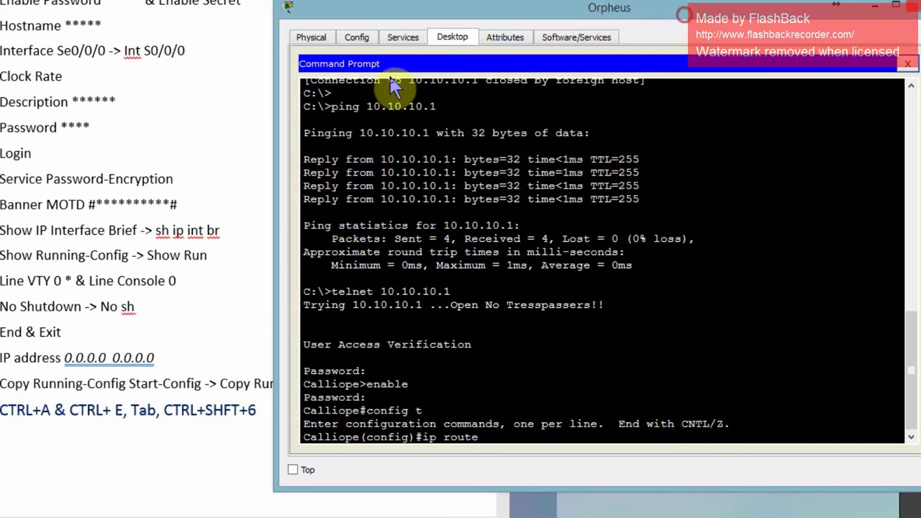
{"action": "left_click_drag", "start_coordinate": [395, 72], "coordinate": [162, 0]}
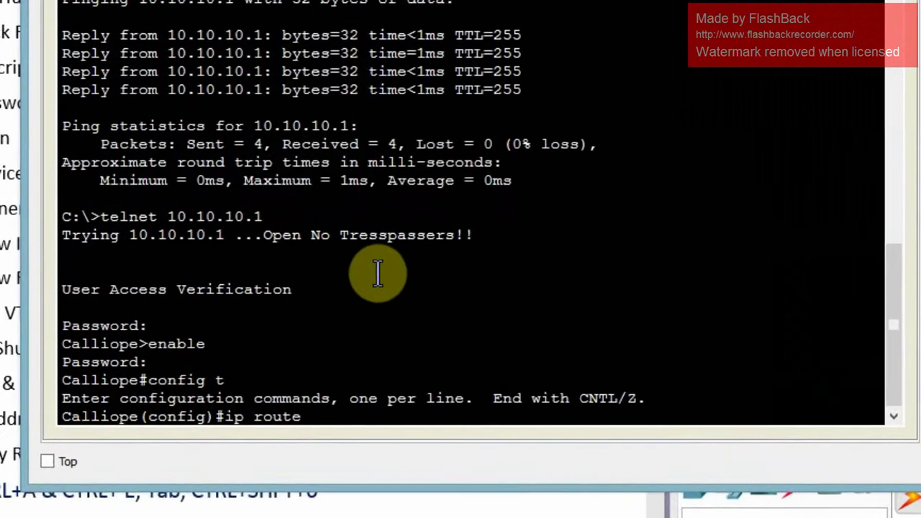
{"action": "type", "text": "192.168"}
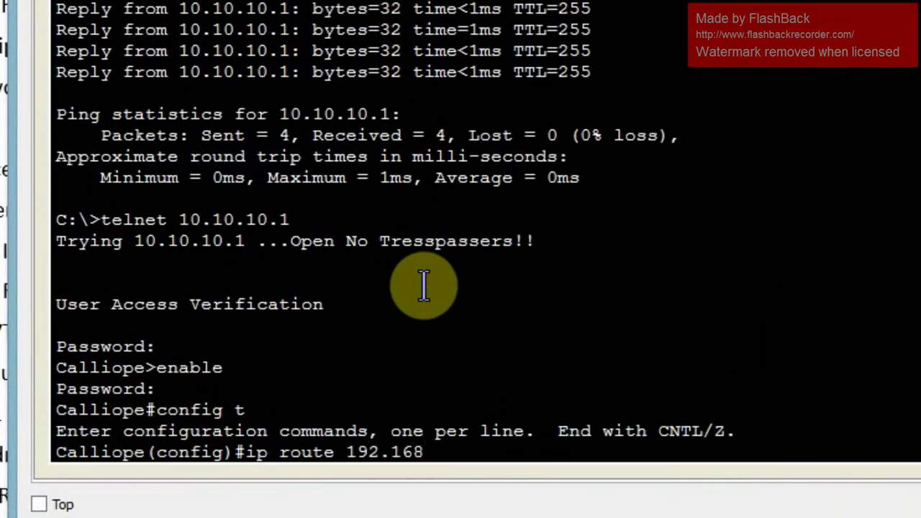
{"action": "type", "text": ".10.0 255.255.2"}
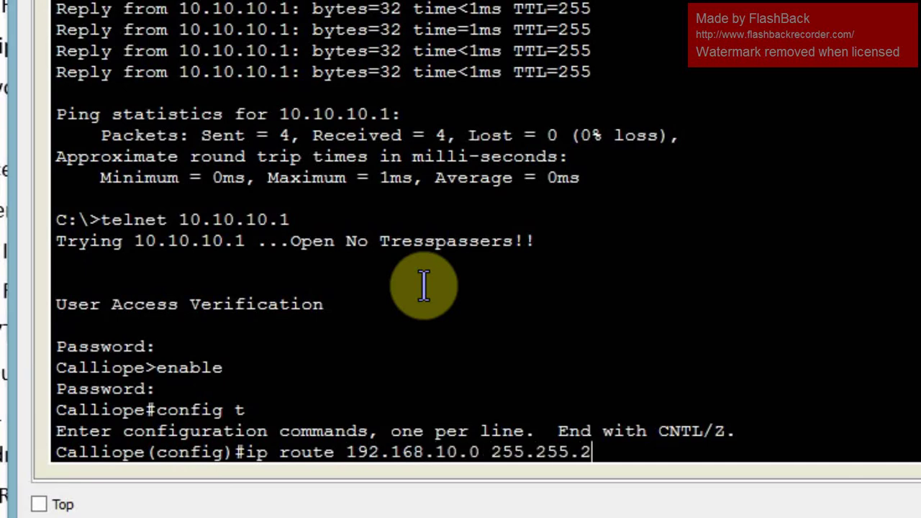
{"action": "type", "text": "55.0 200.200.200.5"}
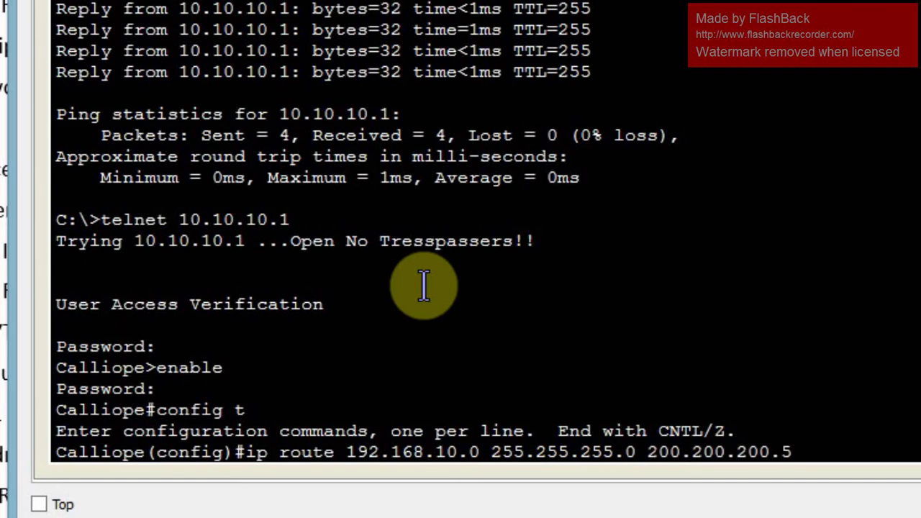
{"action": "key", "text": "Return"}
Save Calliope's config with 'copy run start' and check the route with 'show ip ro'.
{"action": "type", "text": "exit"}
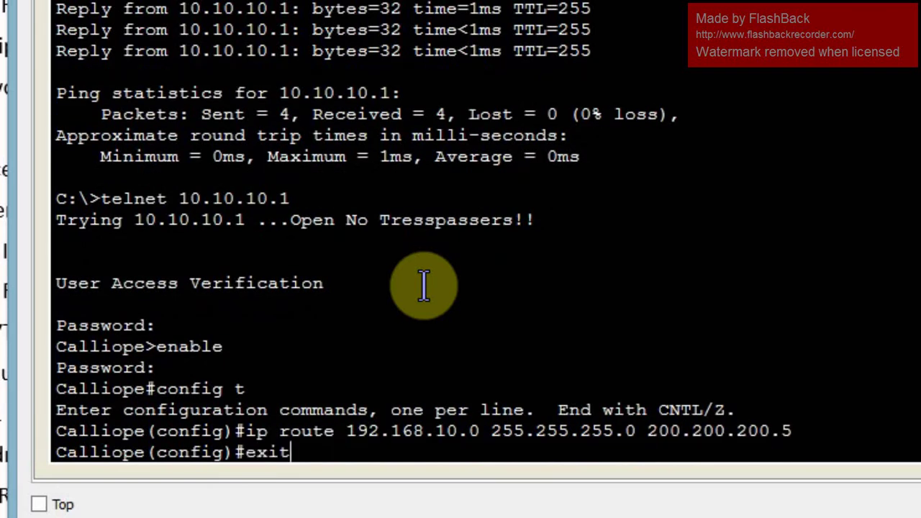
{"action": "key", "text": "Return"}
{"action": "type", "text": "copy run start"}
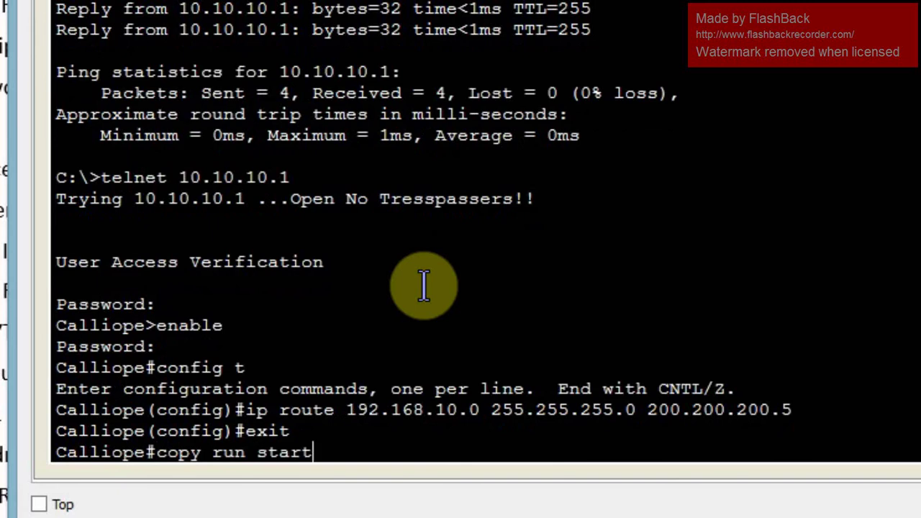
{"action": "key", "text": "Return"}
{"action": "key", "text": "Return"}
{"action": "type", "text": "sh"}
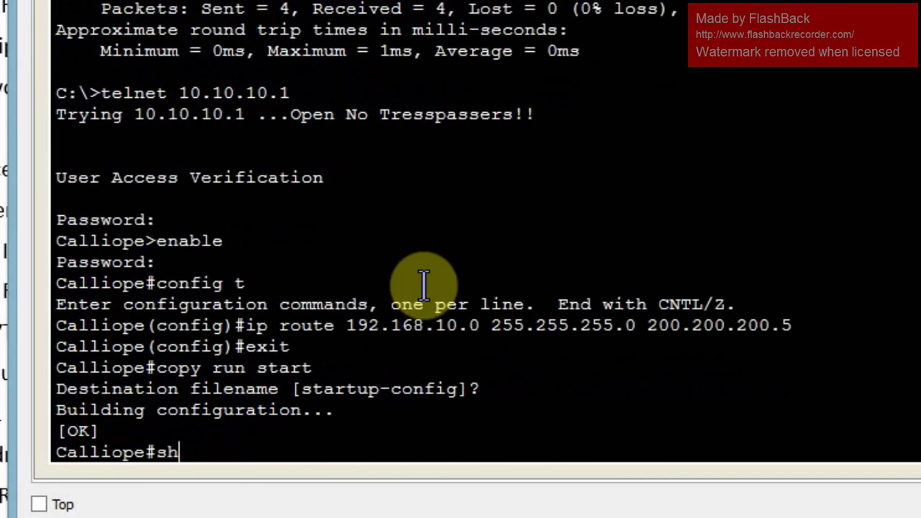
{"action": "type", "text": "ow ip ro"}
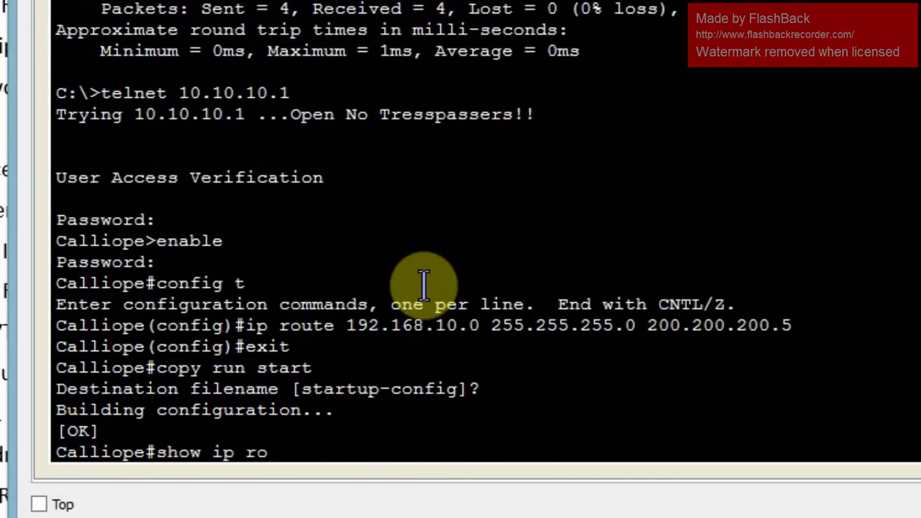
{"action": "key", "text": "Return"}
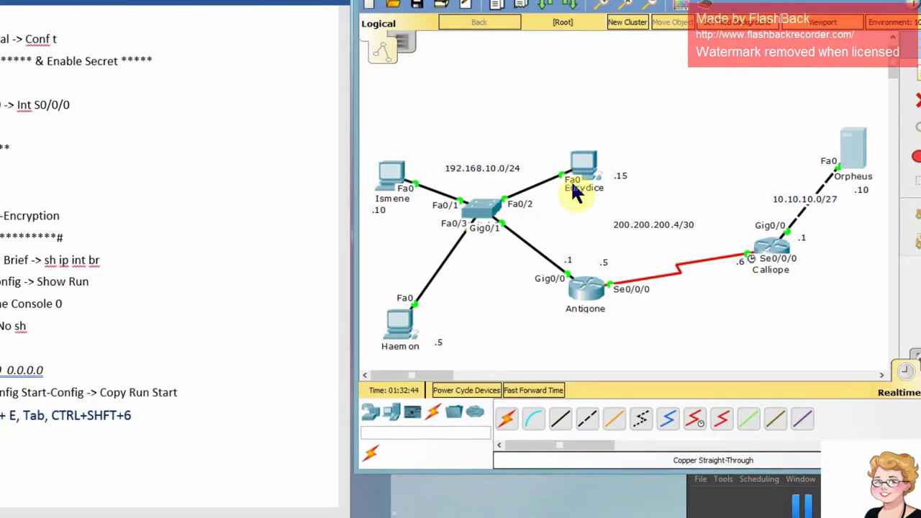
From the Haemon PC's Command Prompt, ping 10.10.10.10 successfully.
{"action": "left_click", "coordinate": [396, 328]}
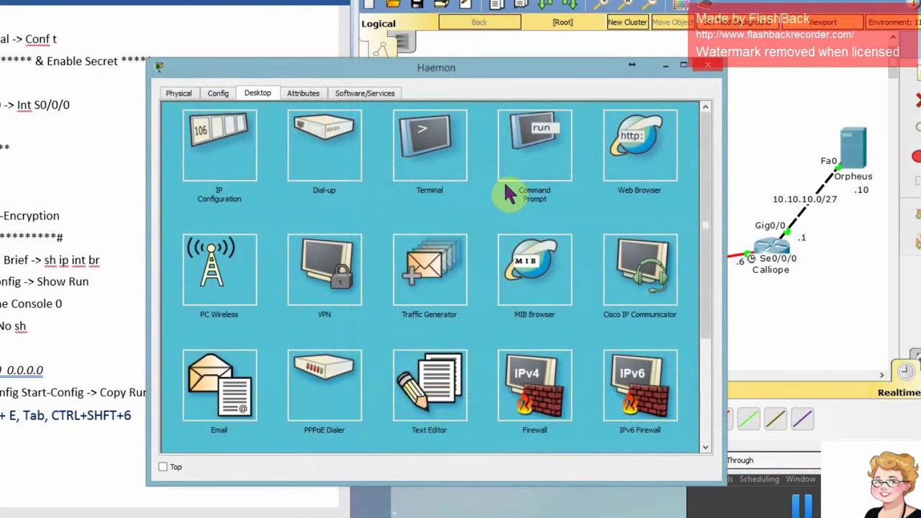
{"action": "left_click", "coordinate": [523, 159]}
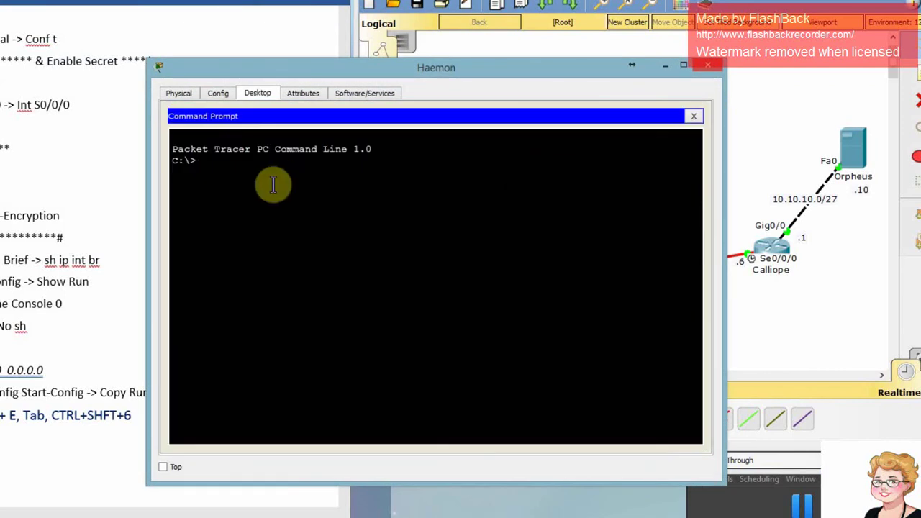
{"action": "type", "text": "ping 10.10.10.10"}
{"action": "key", "text": "Return"}
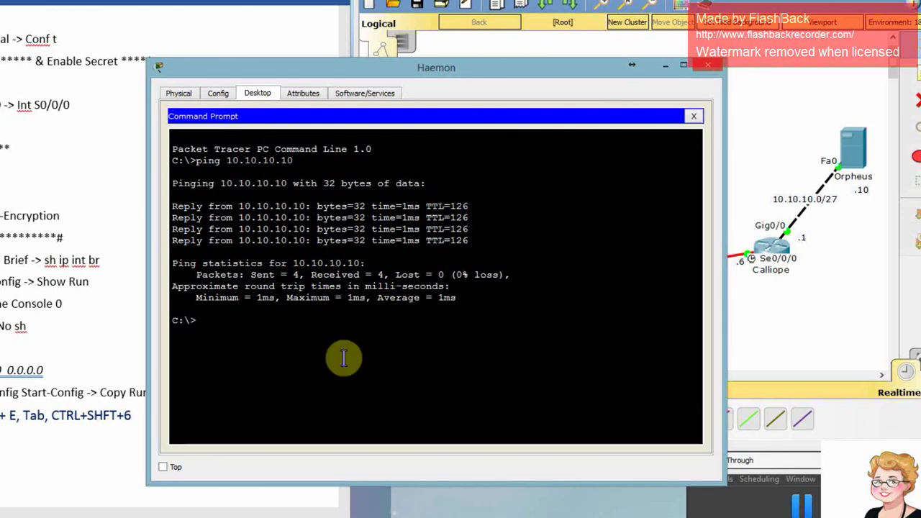
Telnet to Calliope at 10.10.10.1, log in, and enter privileged mode.
{"action": "type", "text": "telnet"}
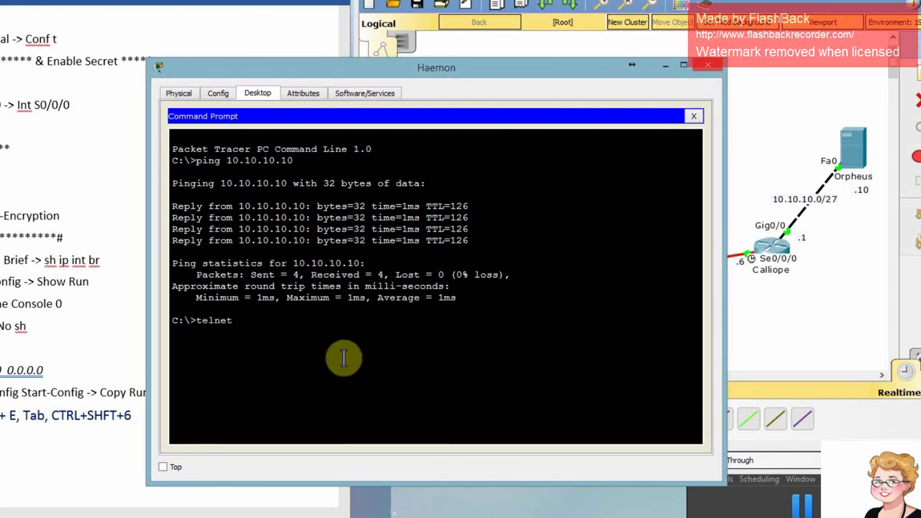
{"action": "type", "text": " 10.10.10.1"}
{"action": "key", "text": "Return"}
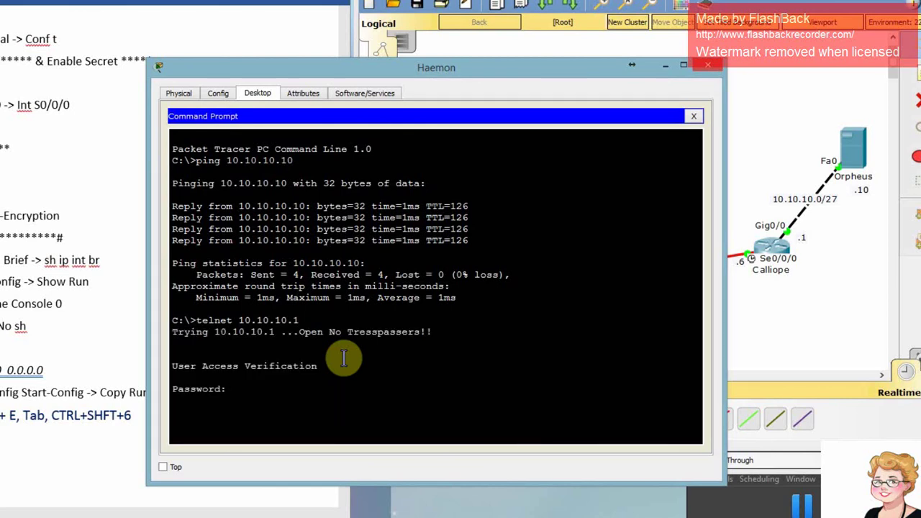
{"action": "key", "text": "Return"}
{"action": "type", "text": "enable"}
{"action": "key", "text": "Return"}
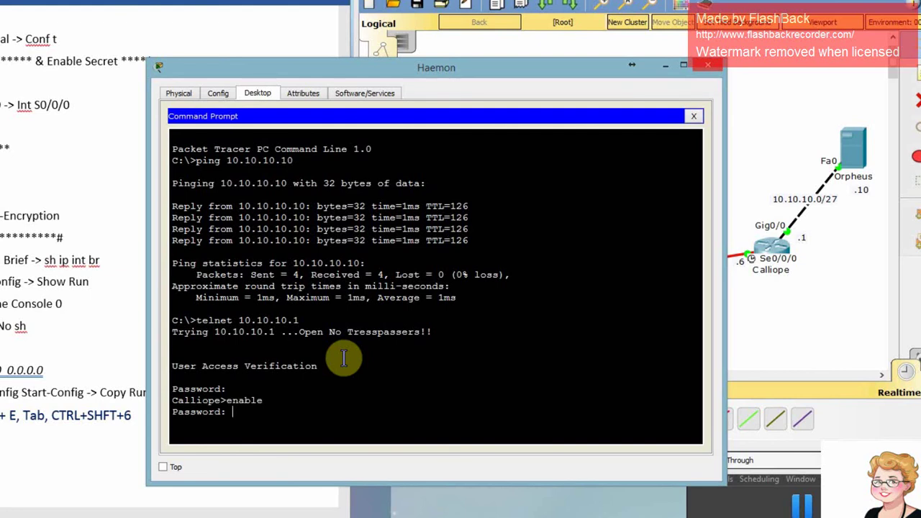
{"action": "key", "text": "Return"}
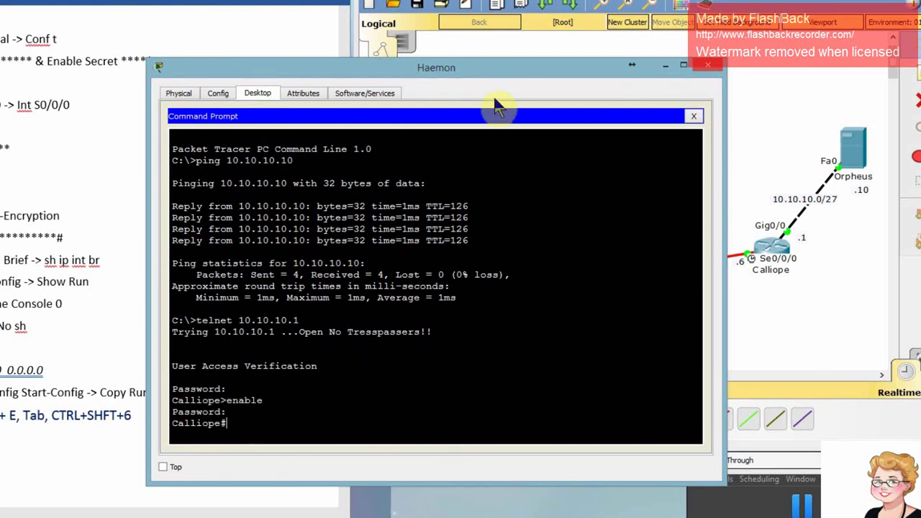
Move the Haemon window aside and narrow it to uncover the topology.
{"action": "left_click_drag", "start_coordinate": [446, 75], "coordinate": [150, 10]}
{"action": "left_click_drag", "start_coordinate": [428, 132], "coordinate": [280, 132]}
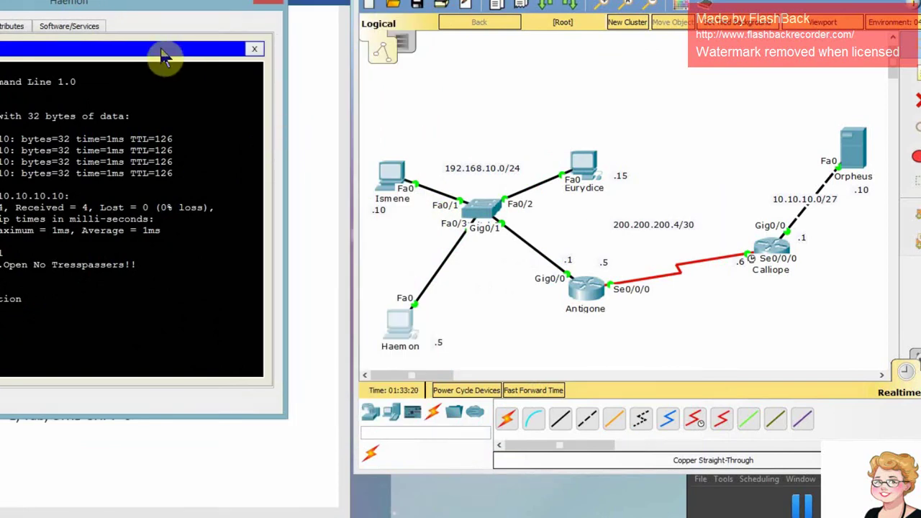
{"action": "left_click_drag", "start_coordinate": [149, 8], "coordinate": [162, 6]}
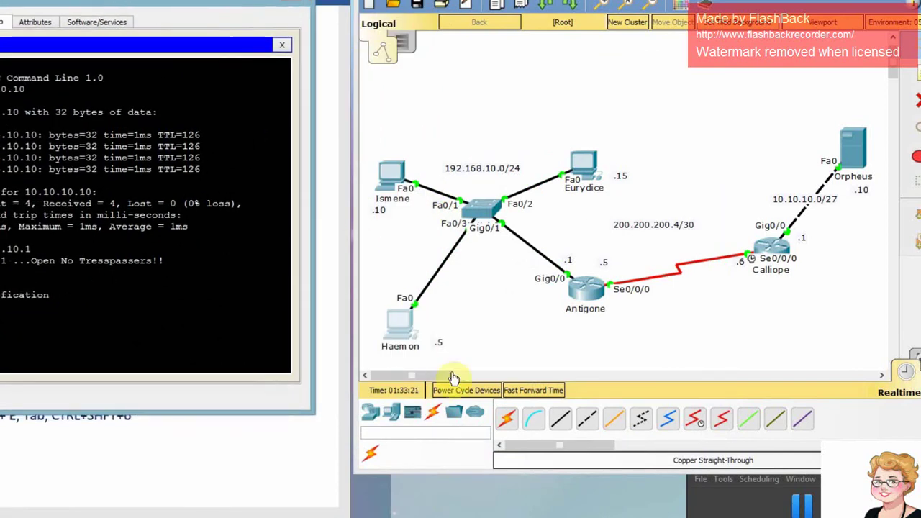
Place the 200.200.200.4/30 label beside the serial link and .5 below Antigone, then re-centre Haemon.
{"action": "left_click", "coordinate": [777, 270]}
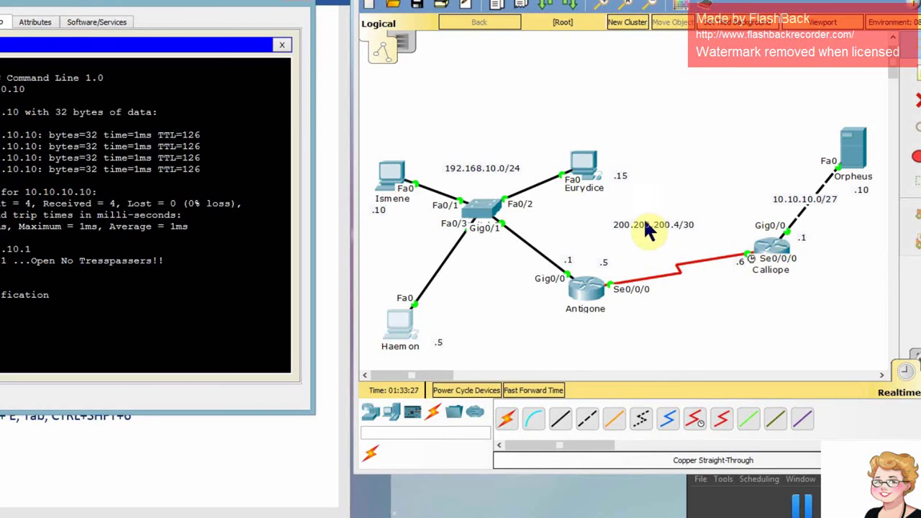
{"action": "left_click_drag", "start_coordinate": [644, 219], "coordinate": [663, 251]}
{"action": "left_click_drag", "start_coordinate": [607, 274], "coordinate": [623, 312]}
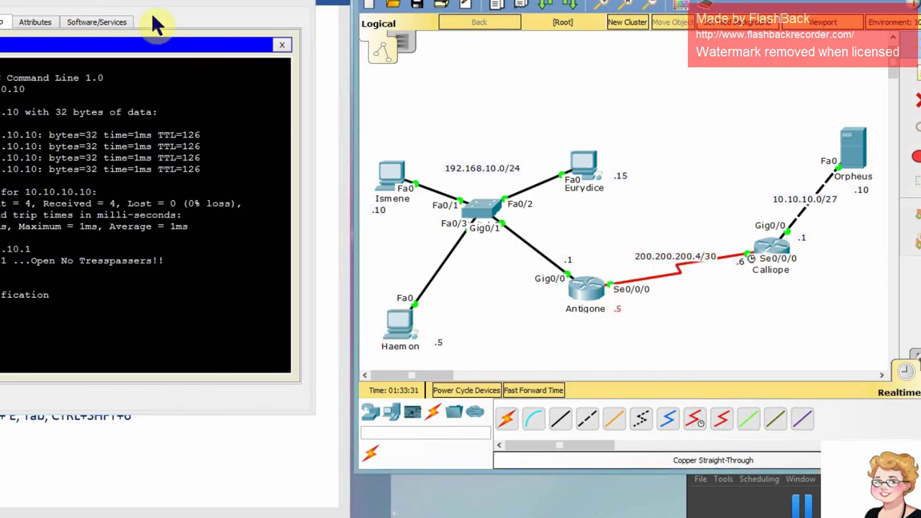
{"action": "left_click_drag", "start_coordinate": [148, 10], "coordinate": [214, 101]}
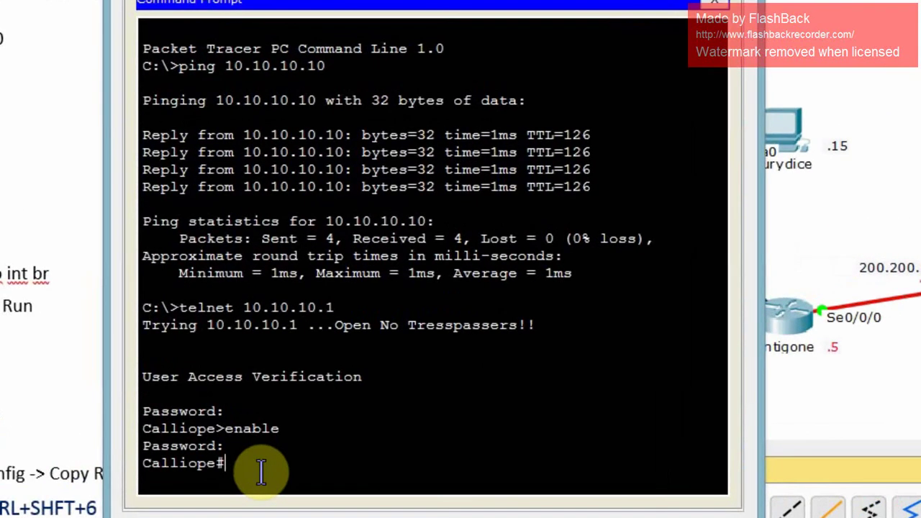
Re-run enable, type 'Hello everyone! Hello World!', jump to line start and end, then cancel with Ctrl+Z.
{"action": "key", "text": "Up"}
{"action": "key", "text": "Return"}
{"action": "type", "text": "He"}
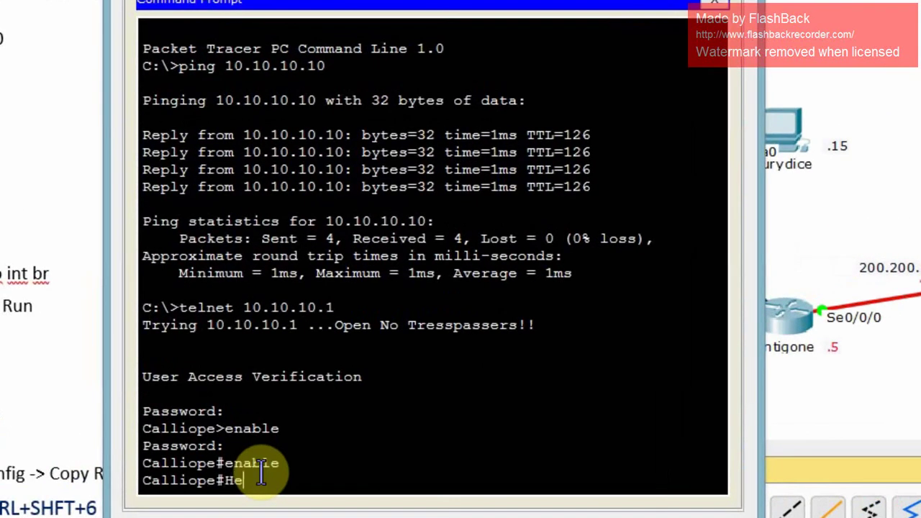
{"action": "type", "text": "llo every"}
{"action": "type", "text": "one!"}
{"action": "type", "text": " Hello "}
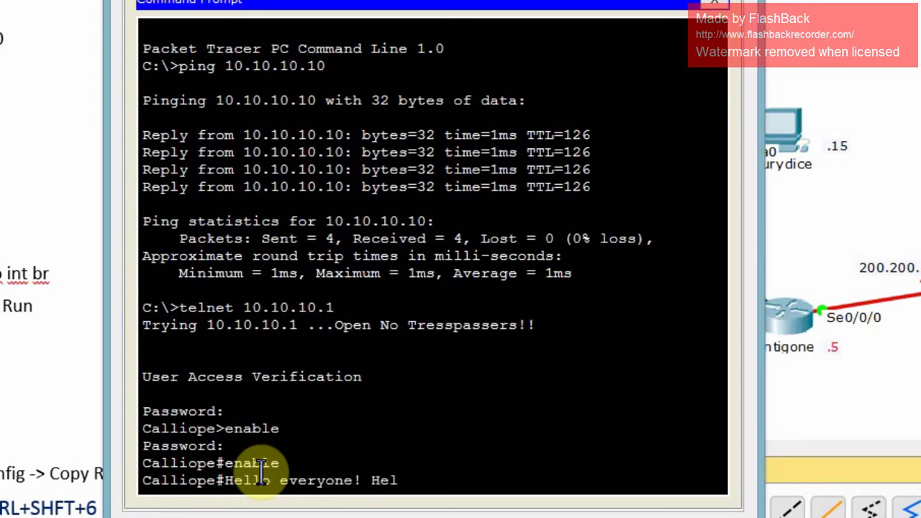
{"action": "type", "text": "World!"}
{"action": "key", "text": "ctrl+a"}
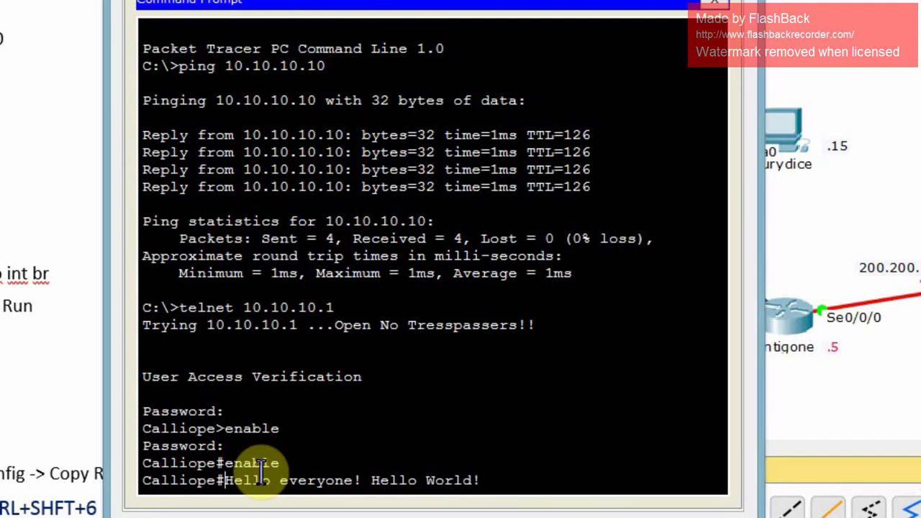
{"action": "key", "text": "ctrl+e"}
{"action": "key", "text": "ctrl+z"}
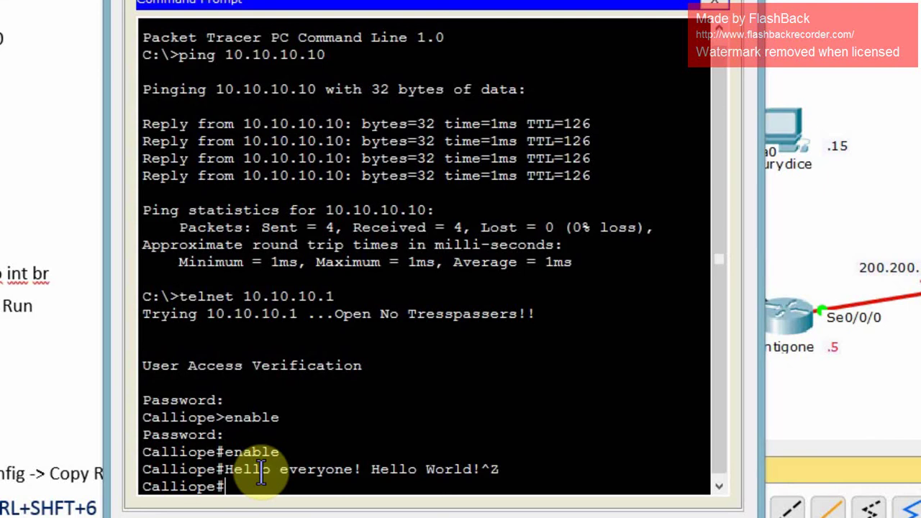
Build 'configure terminal' from con, f and t with Tab completion, then step through it with arrows.
{"action": "type", "text": "con"}
{"action": "key", "text": "Tab"}
{"action": "key", "text": "Tab"}
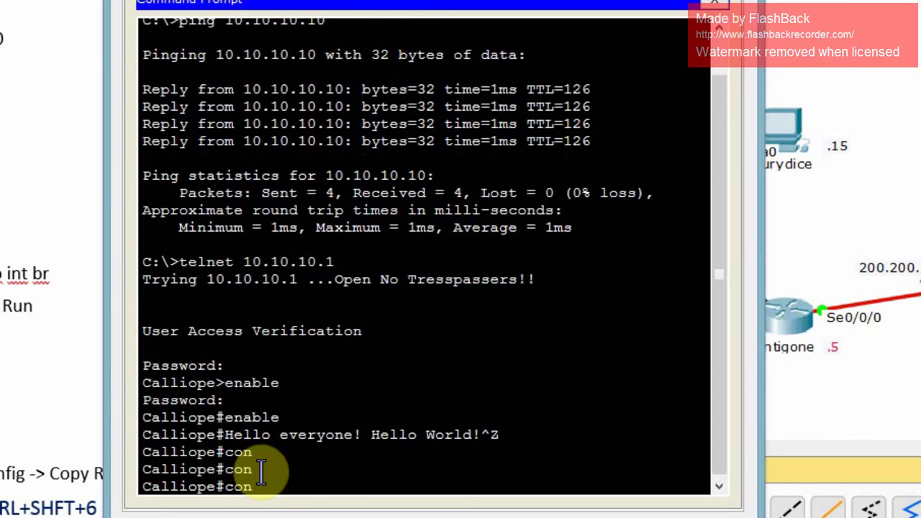
{"action": "type", "text": "f"}
{"action": "key", "text": "Tab"}
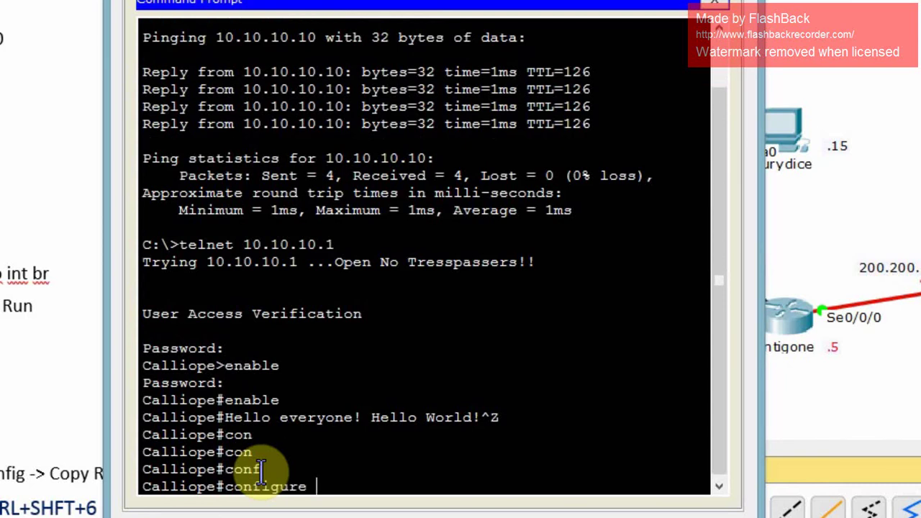
{"action": "type", "text": "t"}
{"action": "key", "text": "Tab"}
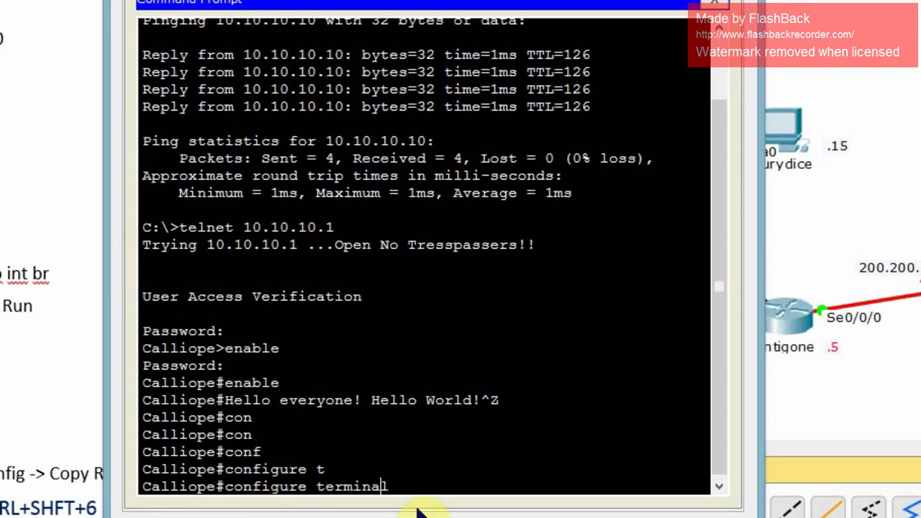
{"action": "key", "text": "Left"}
{"action": "key", "text": "Left"}
{"action": "key", "text": "Left"}
{"action": "key", "text": "Right"}
{"action": "key", "text": "Right"}
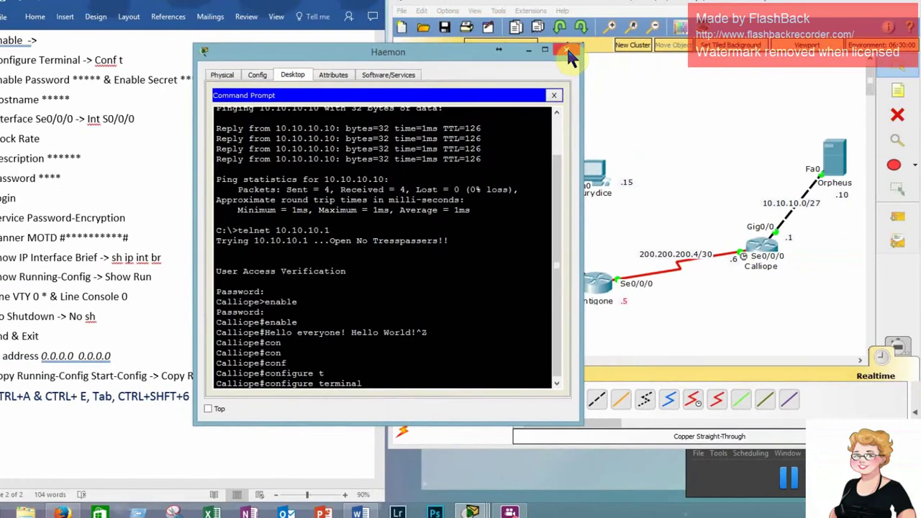
Close the Haemon PC window to show the full topology.
{"action": "left_click", "coordinate": [567, 50]}
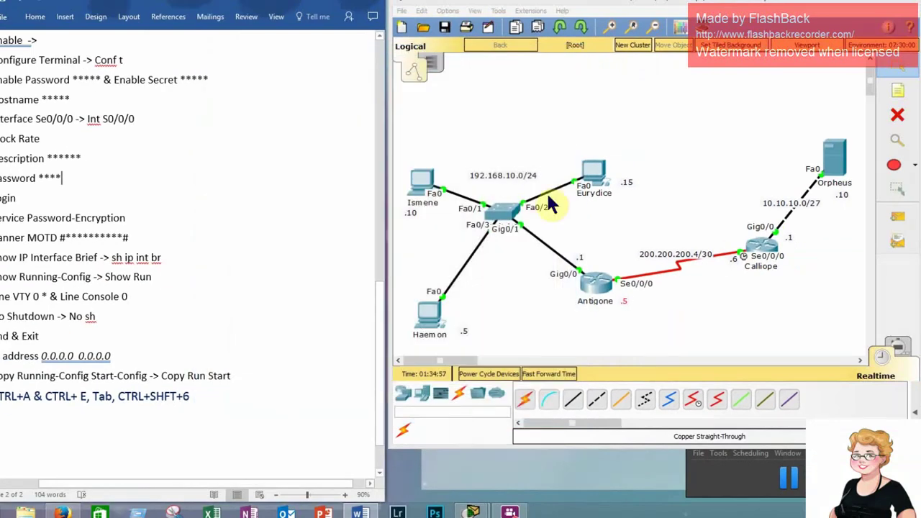